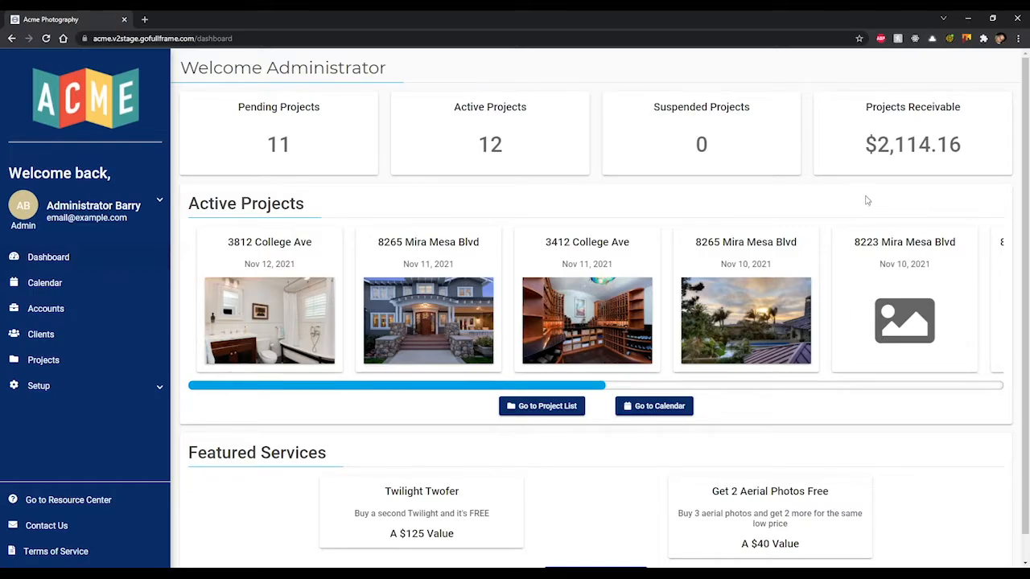
# - Open the pricing groups page in the site's setup area
pyautogui.click(97, 390)
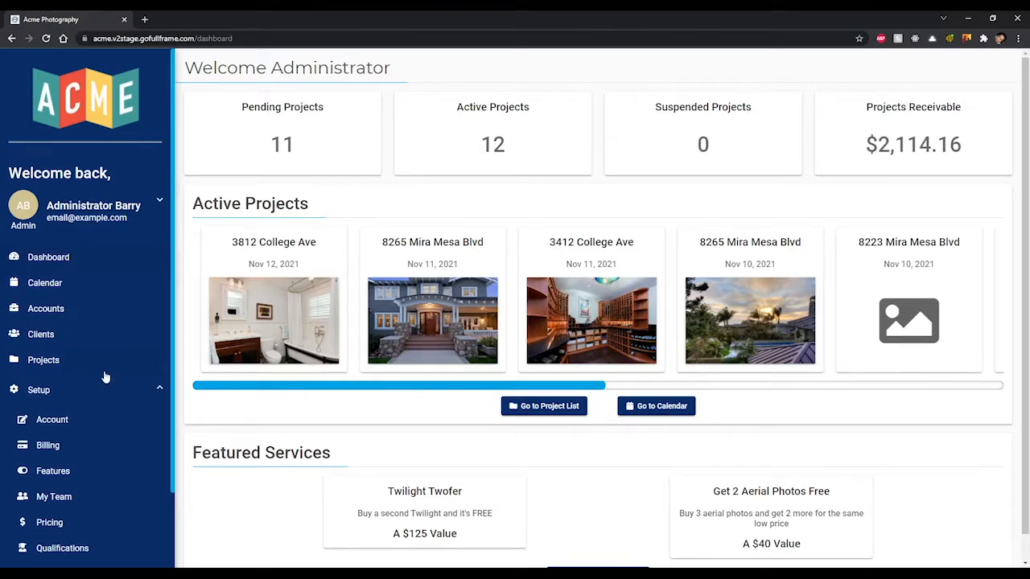
pyautogui.scroll(-1, 105, 376)
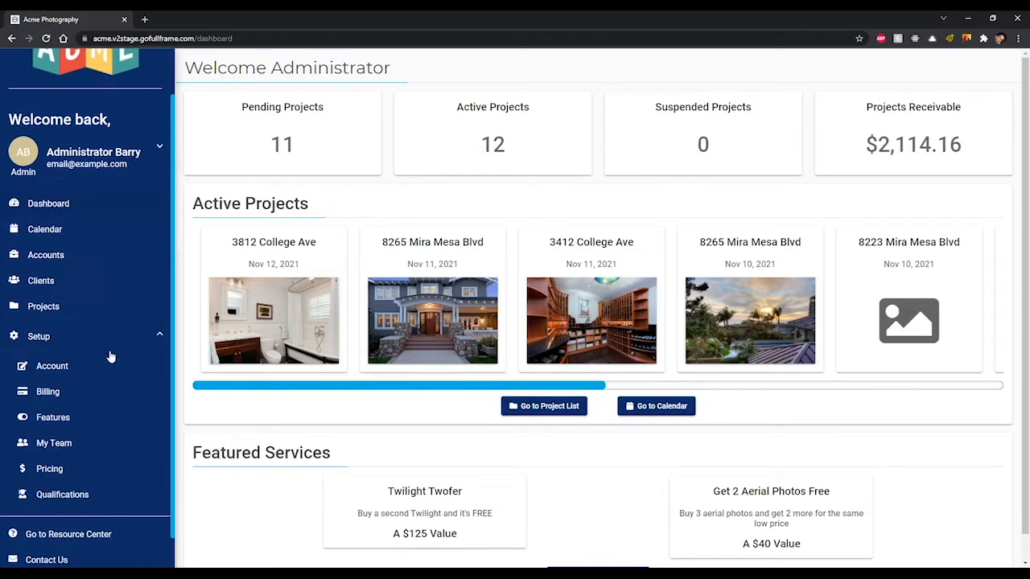
pyautogui.click(103, 475)
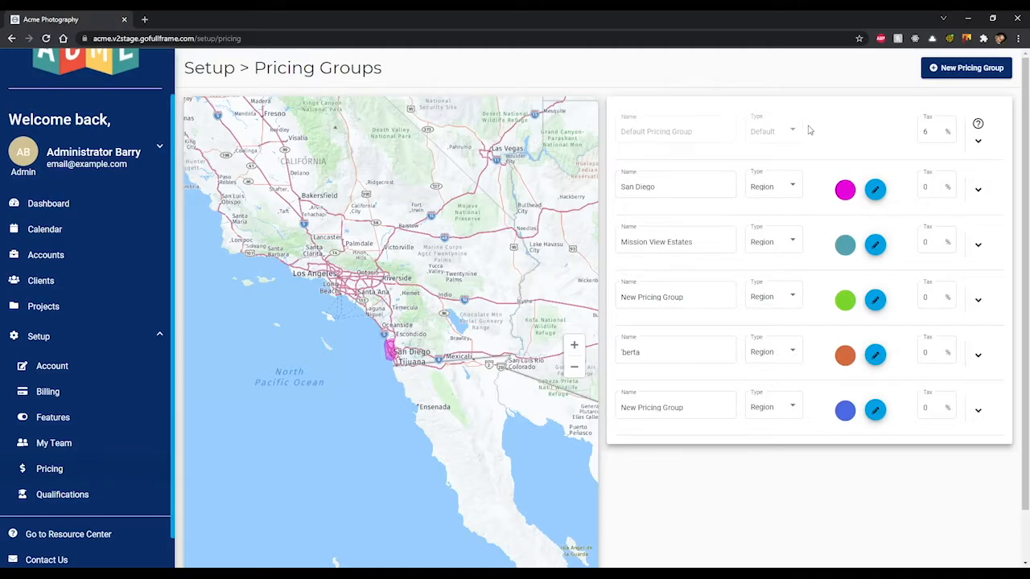
# - Add a new pricing group and name it Northern San Diego
pyautogui.click(947, 70)
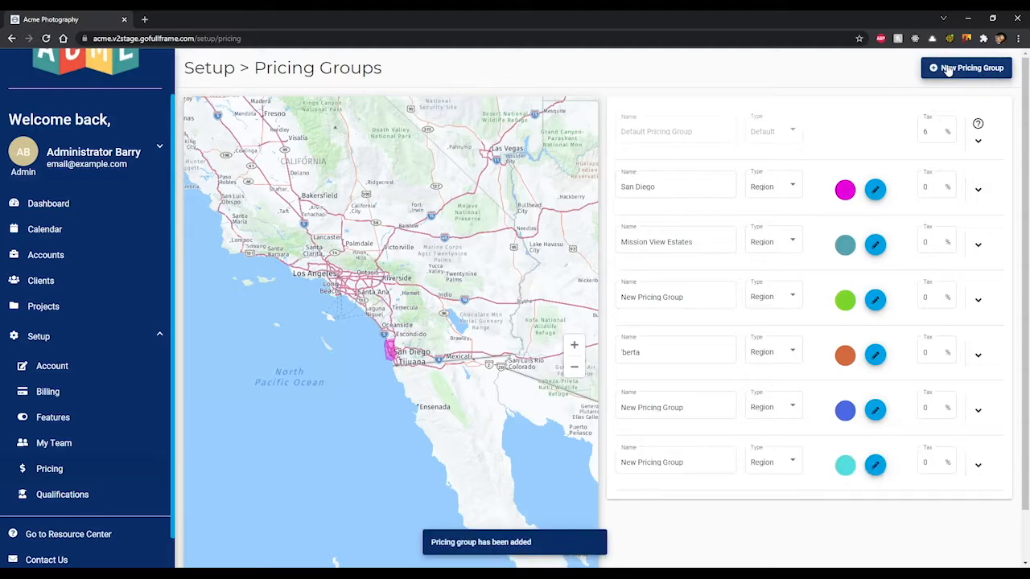
pyautogui.scroll(-1, 722, 338)
pyautogui.click(692, 406)
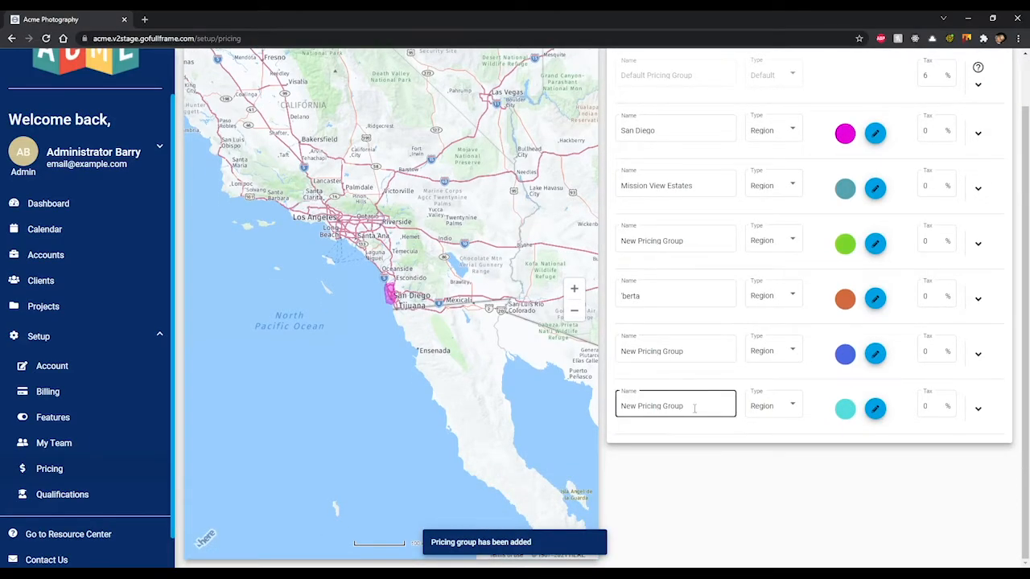
pyautogui.hotkey('ctrl', 'shift', 'Left')
pyautogui.hotkey('ctrl', 'shift', 'Left')
pyautogui.hotkey('ctrl', 'shift', 'Left')
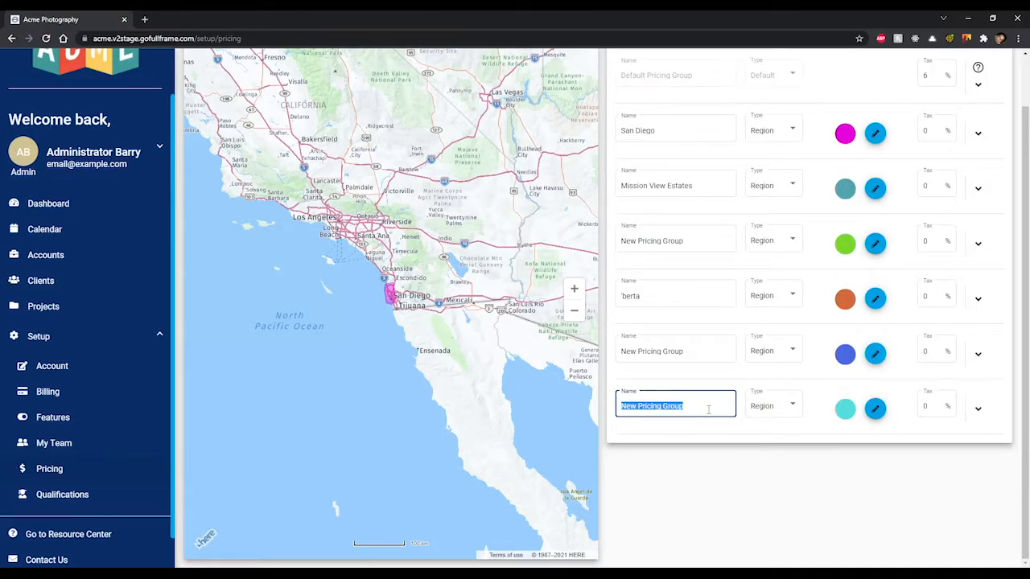
pyautogui.write('Northern San Diego')
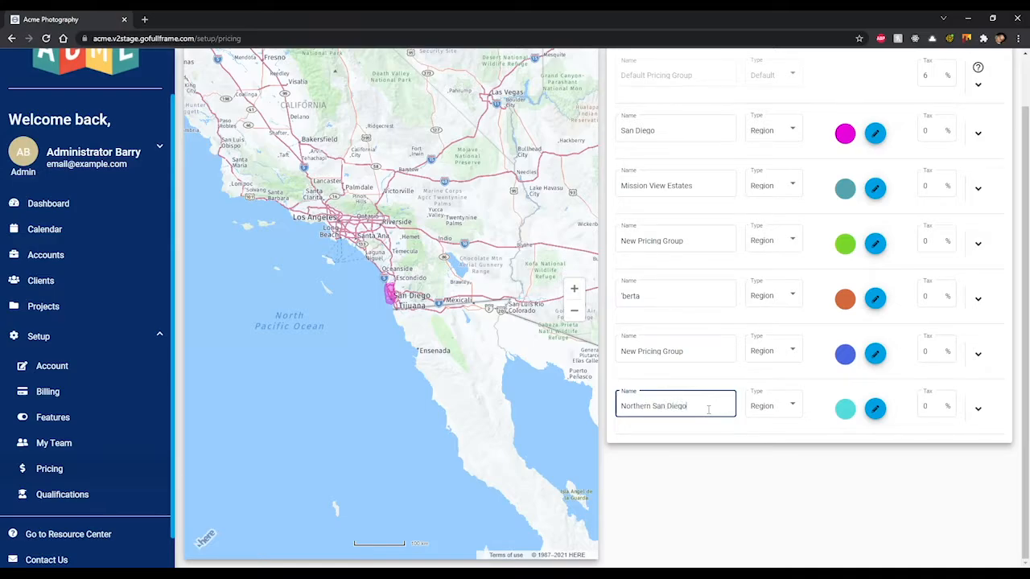
pyautogui.click(708, 437)
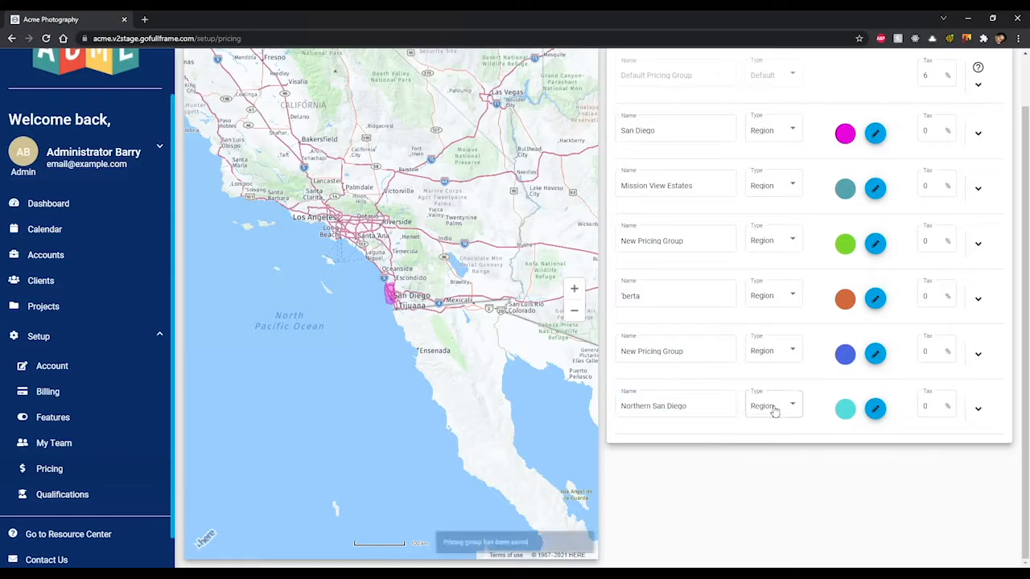
# - Set the Northern San Diego group's type to Affiliation with the affiliation code NSD
pyautogui.click(777, 411)
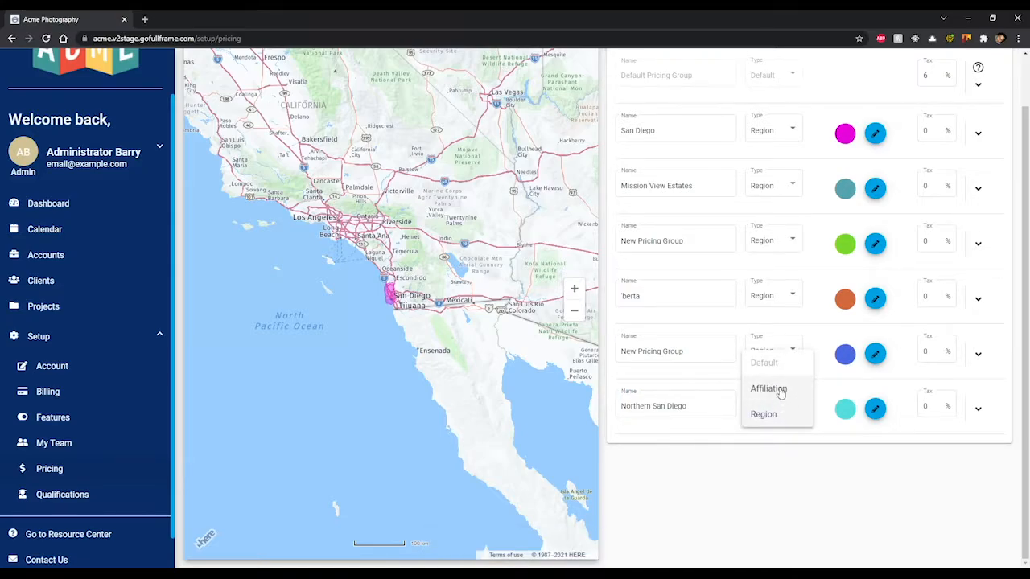
pyautogui.click(780, 389)
pyautogui.click(853, 406)
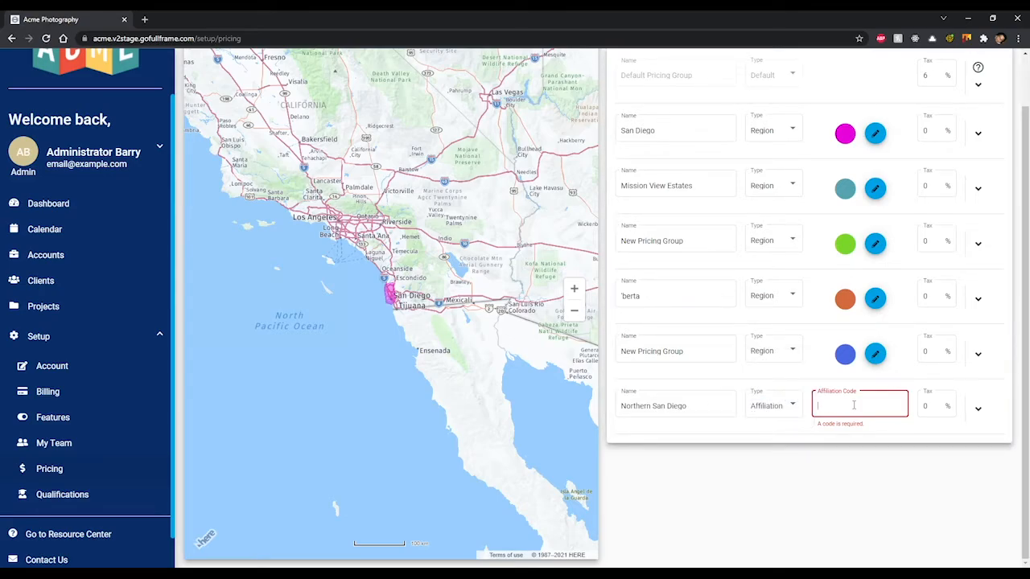
pyautogui.write('NSD')
pyautogui.click(864, 427)
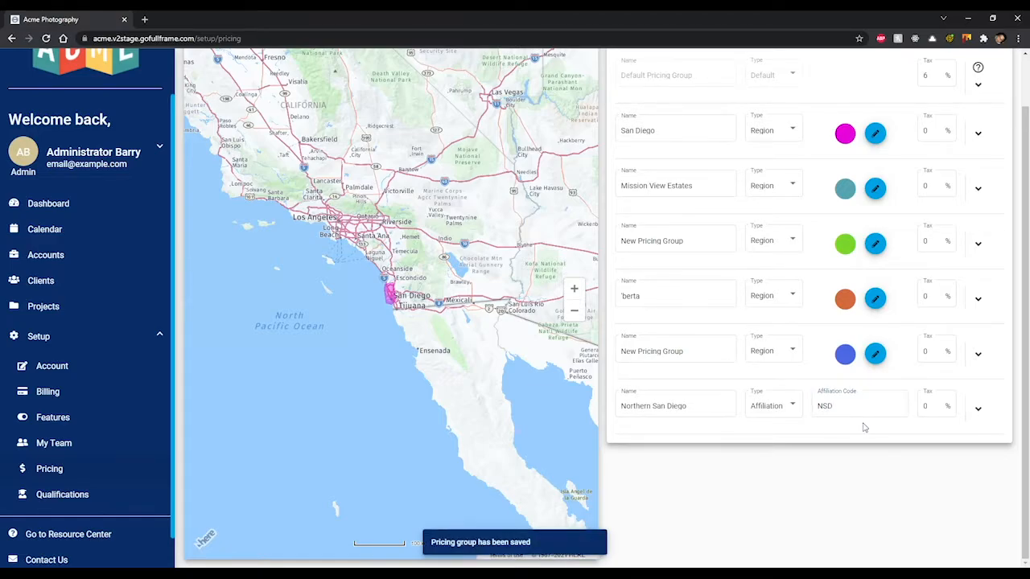
# - Switch Northern San Diego to the Region type and outline a four-point map region around Oceanside, Escondido and Encinitas, north of the San Diego region
pyautogui.click(798, 425)
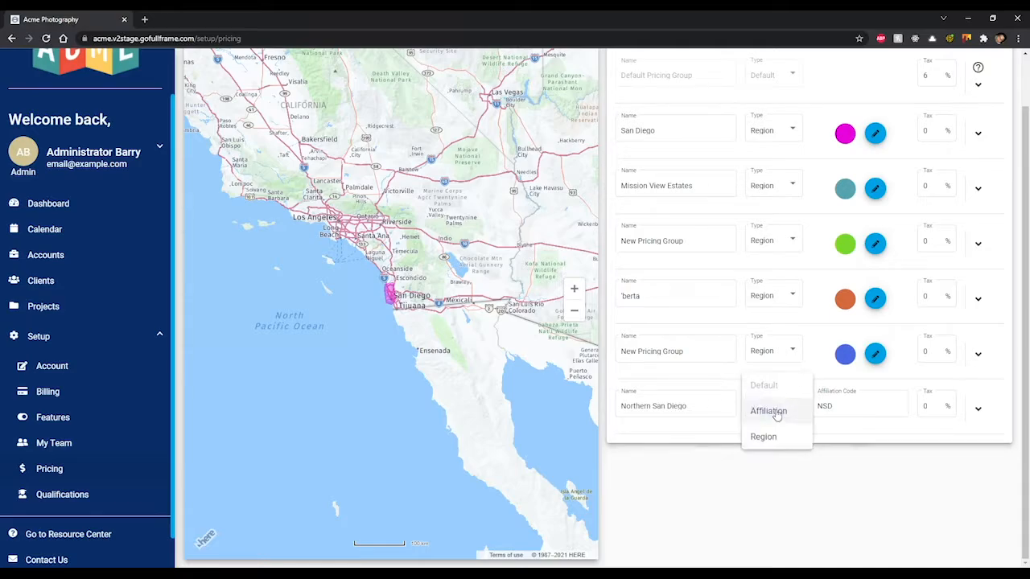
pyautogui.click(773, 434)
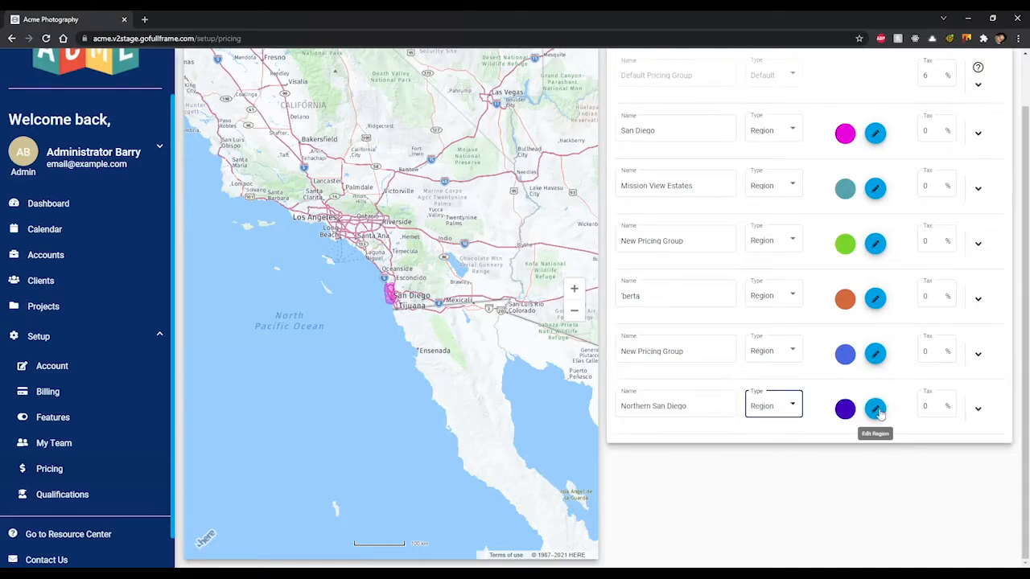
pyautogui.click(875, 409)
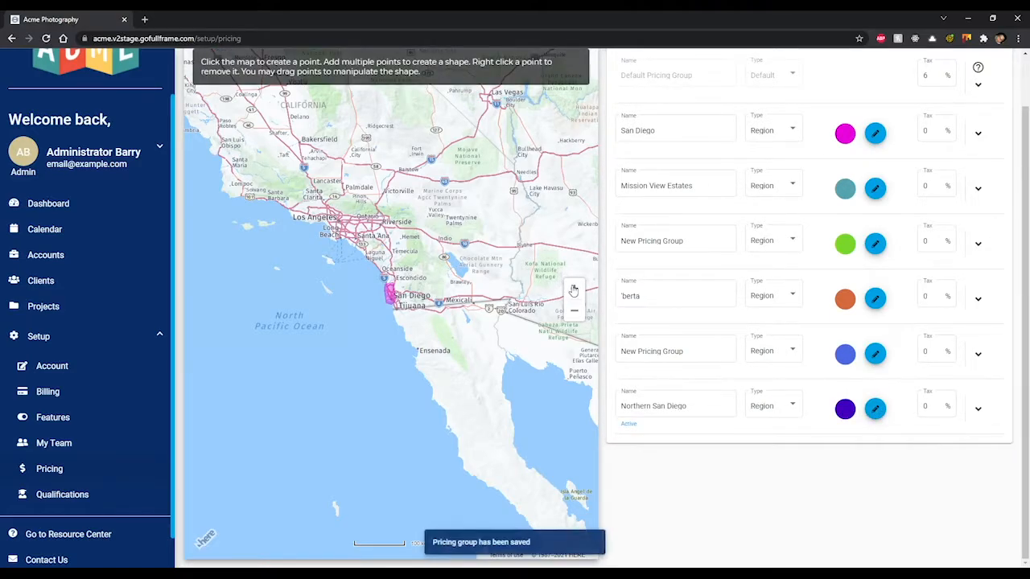
pyautogui.click(575, 289)
pyautogui.click(574, 289)
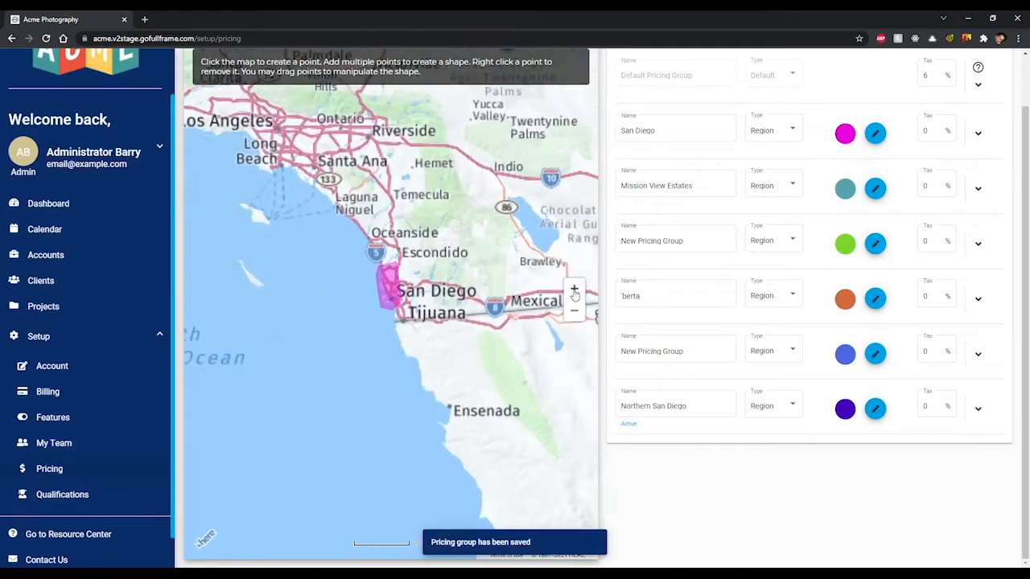
pyautogui.scroll(3, 395, 288)
pyautogui.scroll(-4, 392, 282)
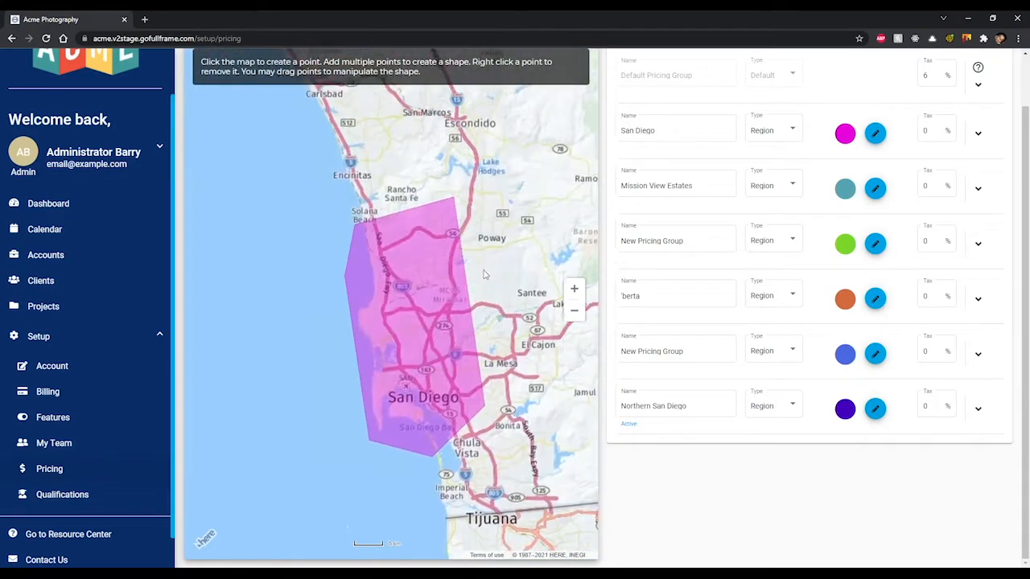
pyautogui.moveTo(394, 186); pyautogui.dragTo(411, 291)
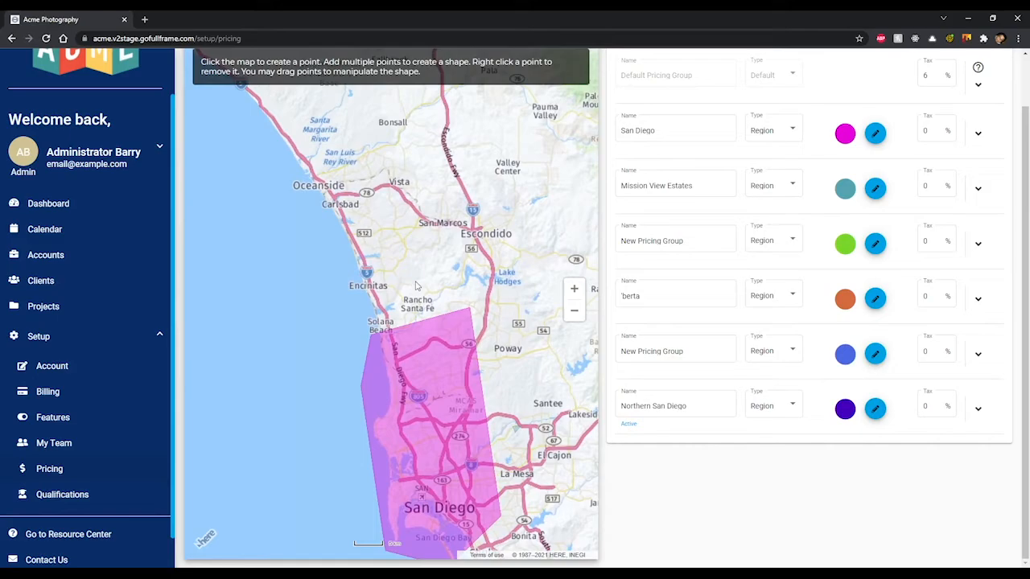
pyautogui.click(300, 185)
pyautogui.click(533, 264)
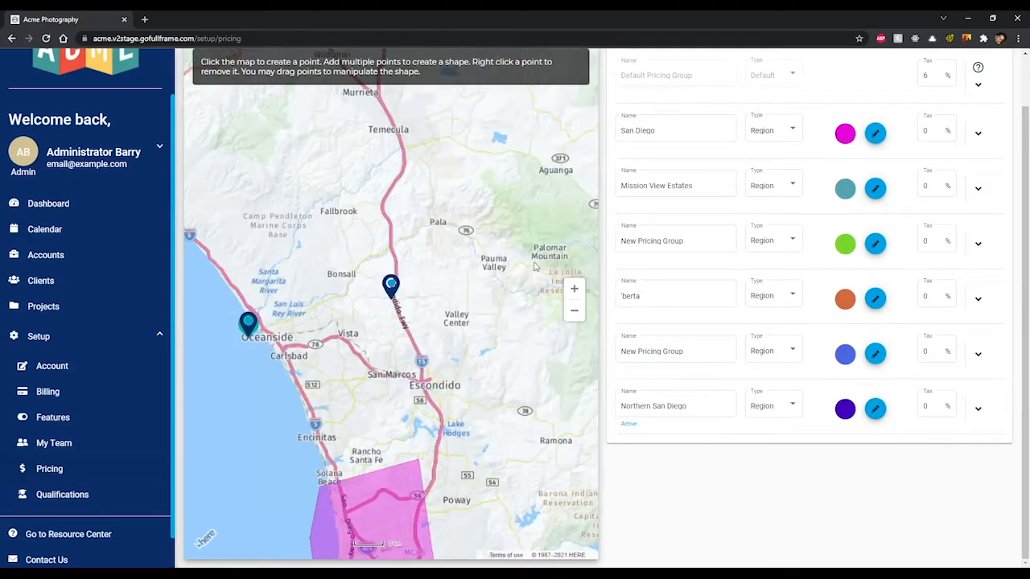
pyautogui.click(430, 436)
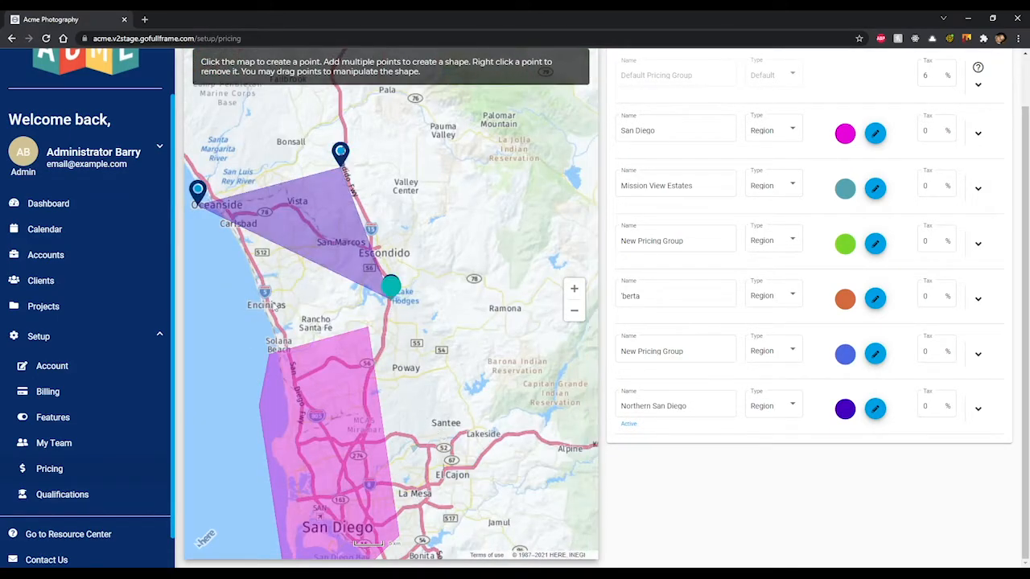
pyautogui.click(231, 319)
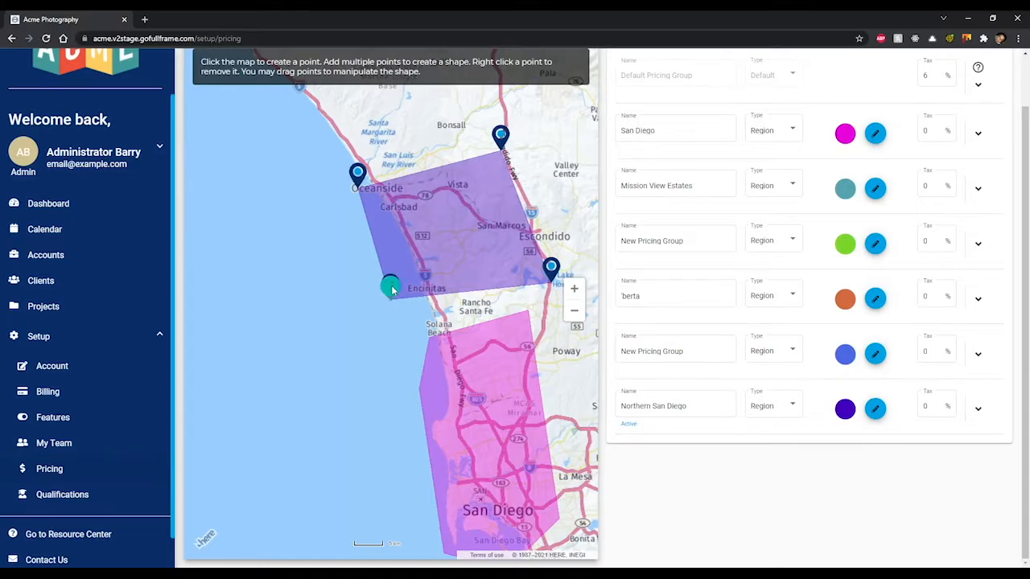
# - Reshape the Northern San Diego region by moving its southeast corner south and replacing its southwest corner with a new point off Encinitas, and save it
pyautogui.moveTo(549, 293); pyautogui.dragTo(563, 326)
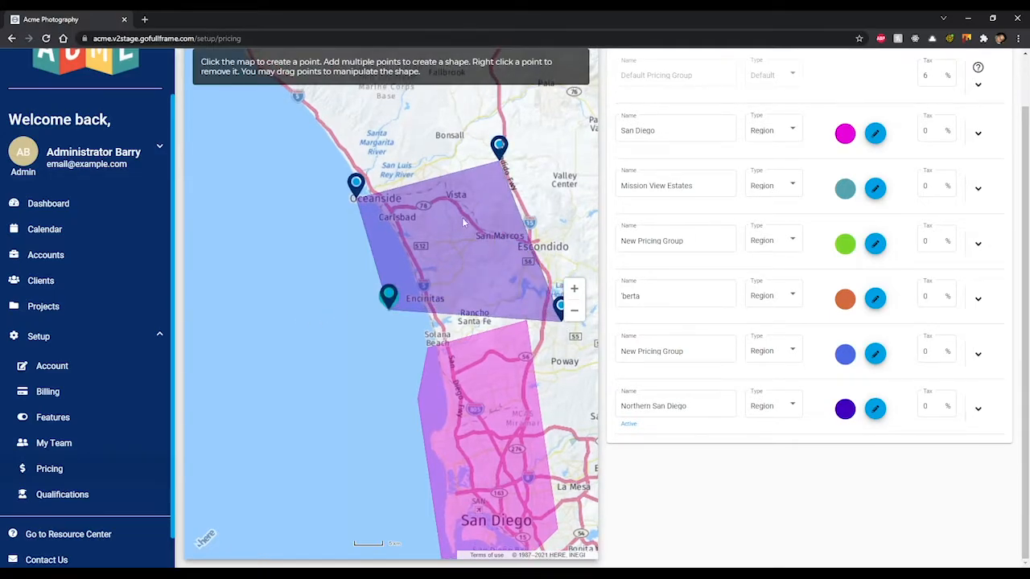
pyautogui.moveTo(390, 297); pyautogui.dragTo(373, 334)
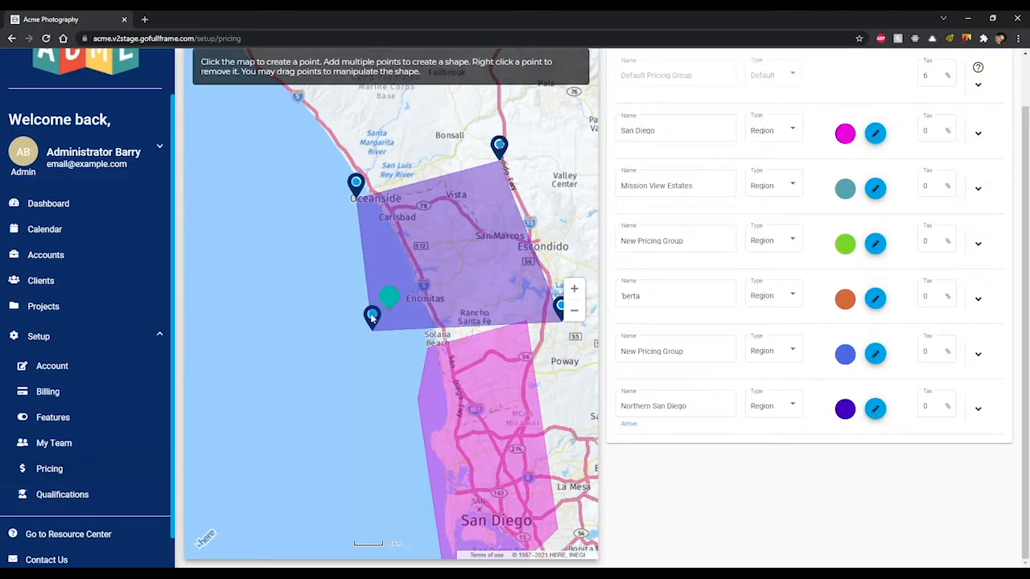
pyautogui.rightClick(391, 306)
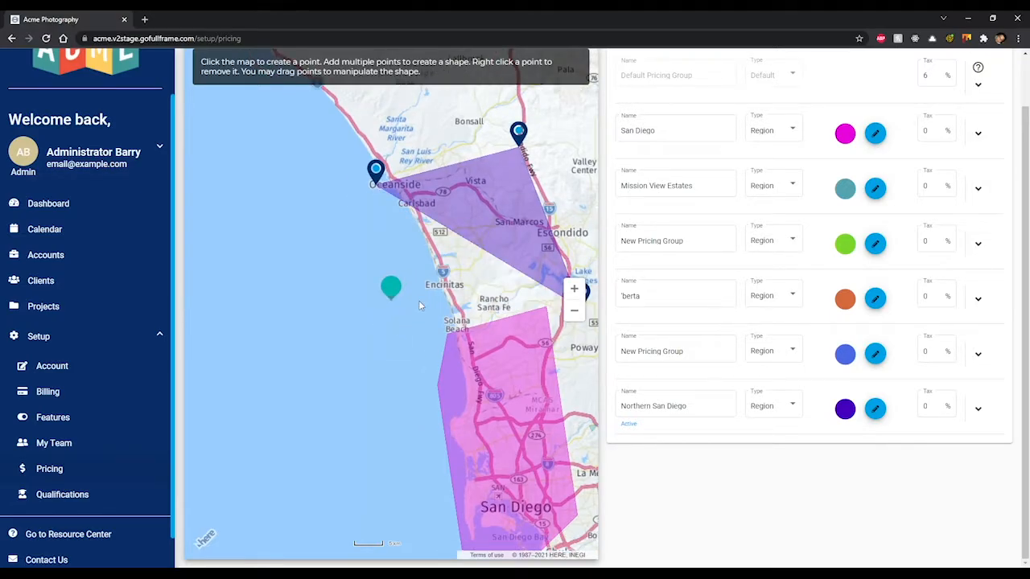
pyautogui.click(418, 305)
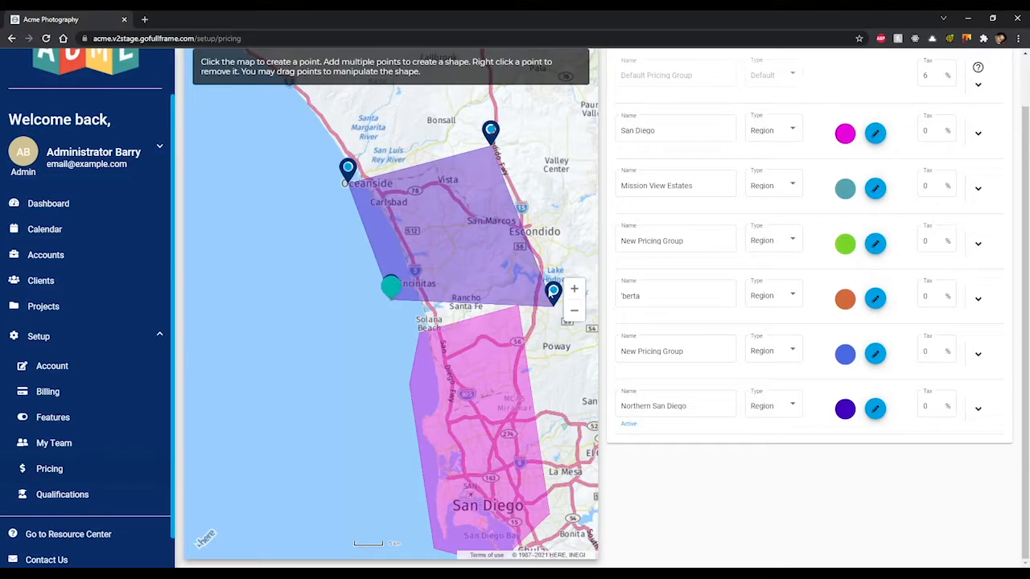
pyautogui.click(875, 409)
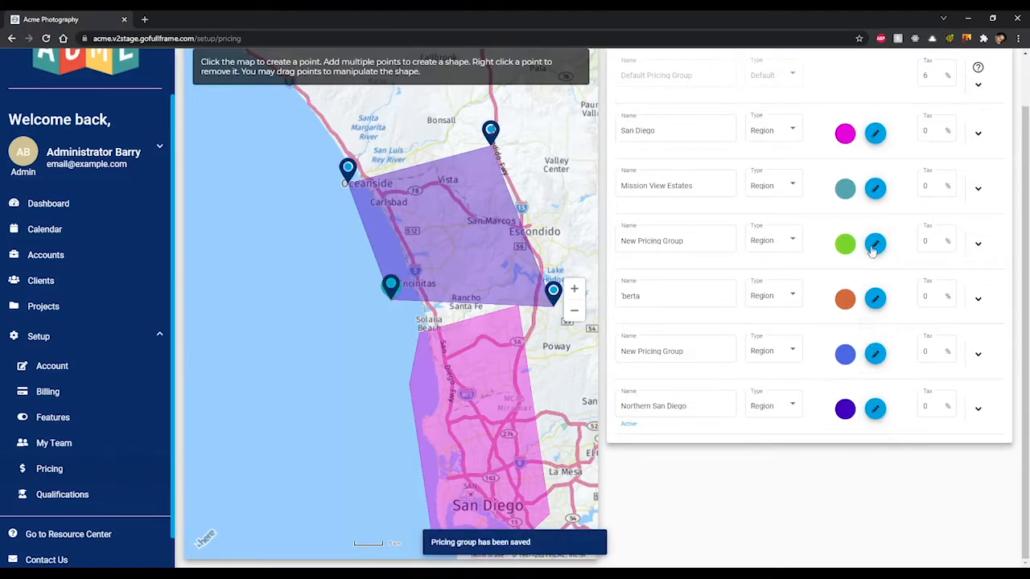
# - Move the San Diego region's northeast corner slightly north to meet the Northern San Diego region's border, and save it
pyautogui.click(875, 134)
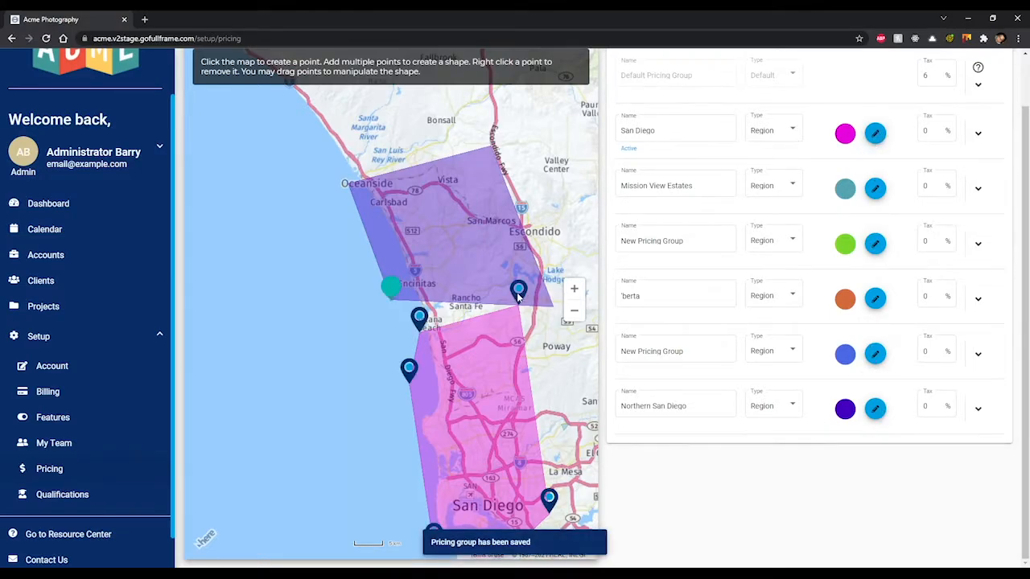
pyautogui.moveTo(525, 305); pyautogui.dragTo(521, 304)
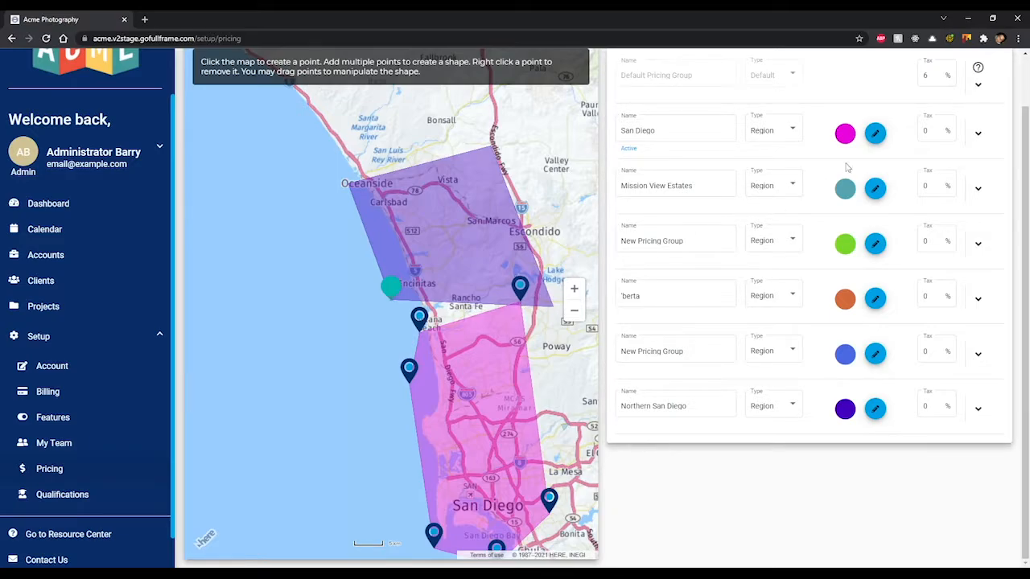
pyautogui.click(875, 409)
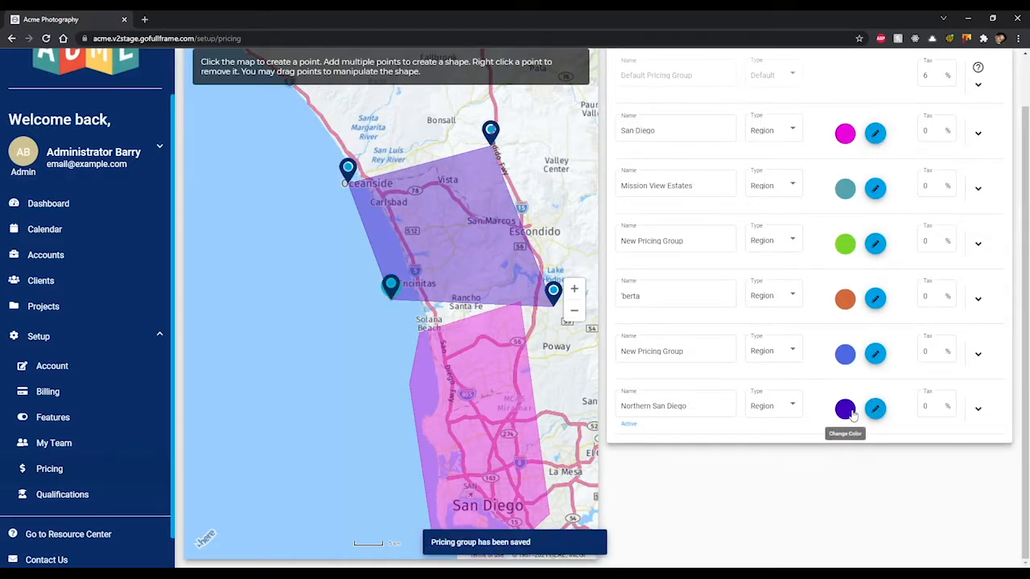
# - Change the Northern San Diego region's map color to green
pyautogui.click(851, 412)
pyautogui.click(893, 300)
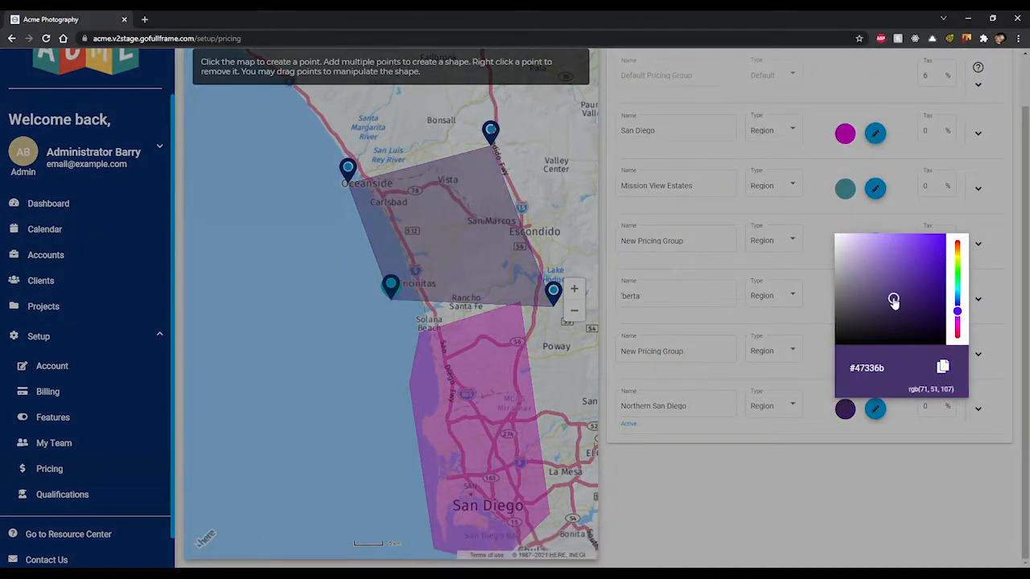
pyautogui.moveTo(893, 300); pyautogui.dragTo(924, 256)
pyautogui.moveTo(957, 299); pyautogui.dragTo(924, 265)
pyautogui.click(912, 296)
pyautogui.click(894, 480)
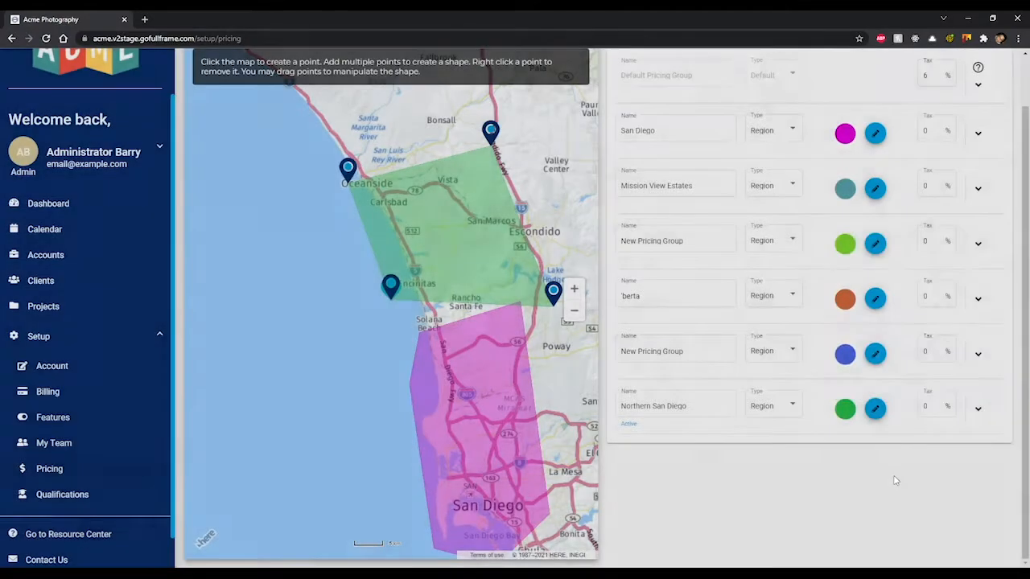
# - Set the Northern San Diego group's tax to 7.25%
pyautogui.click(927, 406)
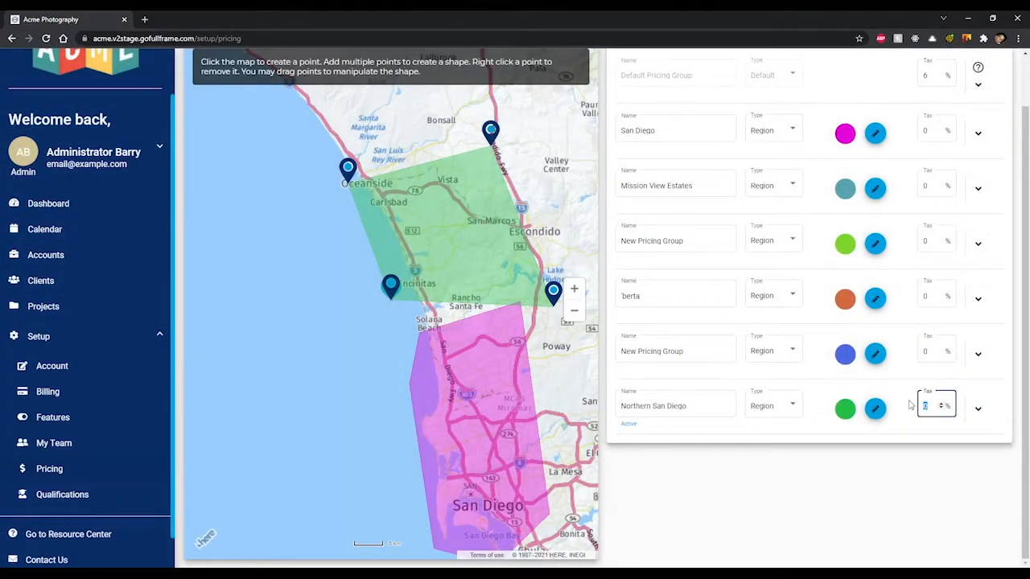
pyautogui.click(910, 406)
pyautogui.click(926, 406)
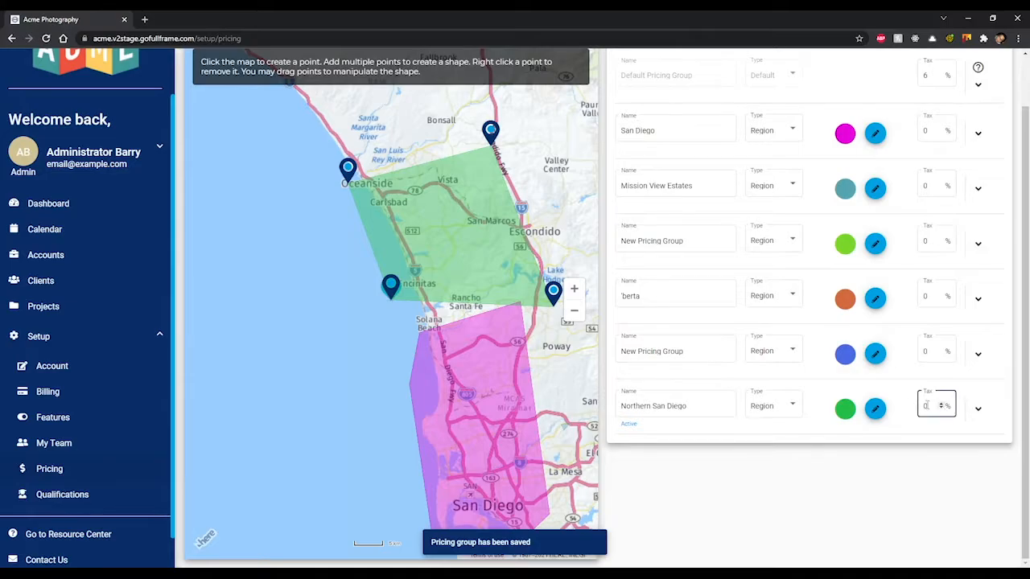
pyautogui.doubleClick(925, 405)
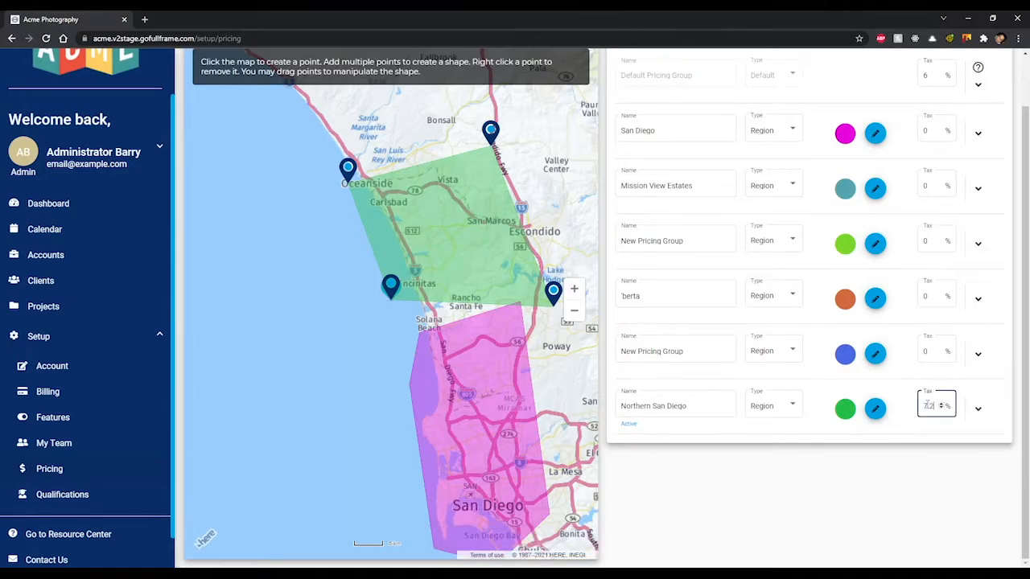
pyautogui.write('7.25')
pyautogui.click(925, 444)
# - Open the packages of the Northern San Diego pricing group for editing
pyautogui.scroll(1, 916, 446)
pyautogui.click(978, 463)
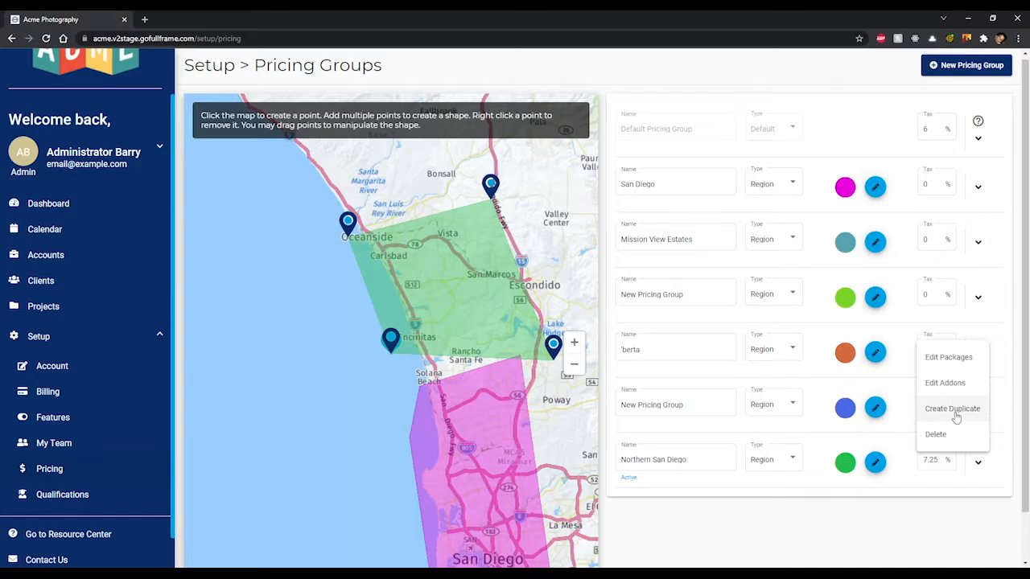
pyautogui.click(948, 357)
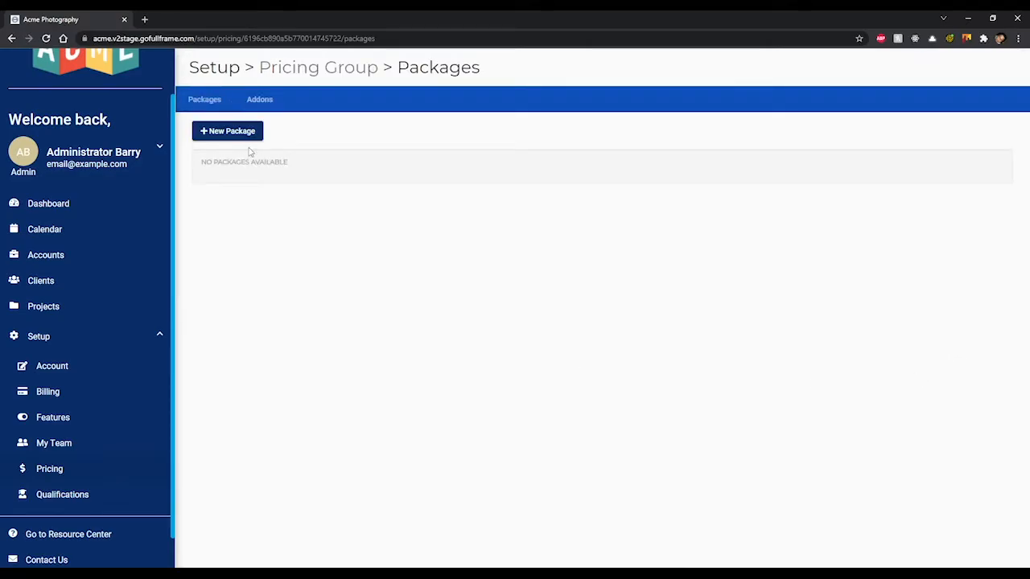
# - Start a new package named "My Awesome Package 1" with the description "Pick Me!"
pyautogui.click(242, 133)
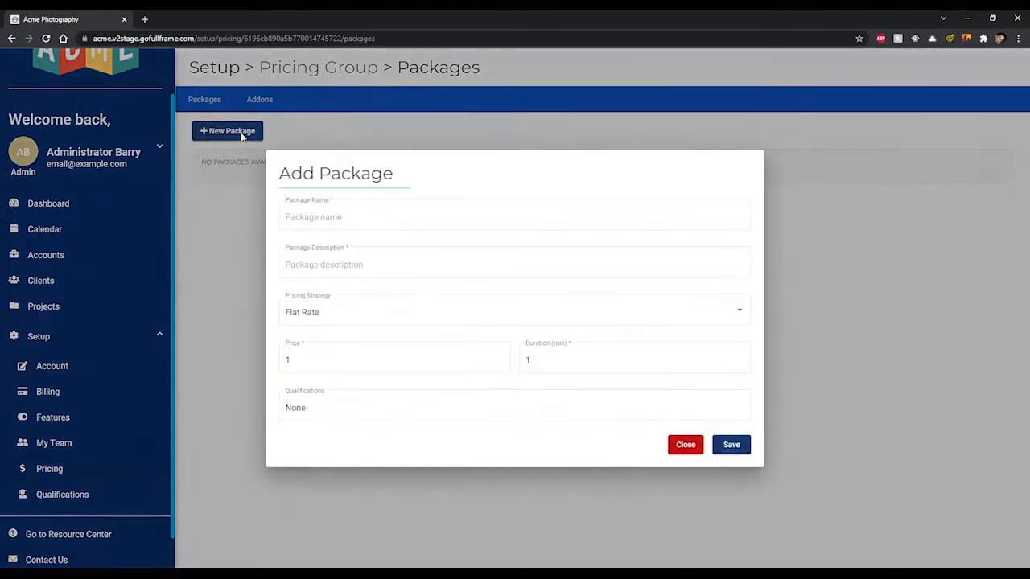
pyautogui.click(338, 215)
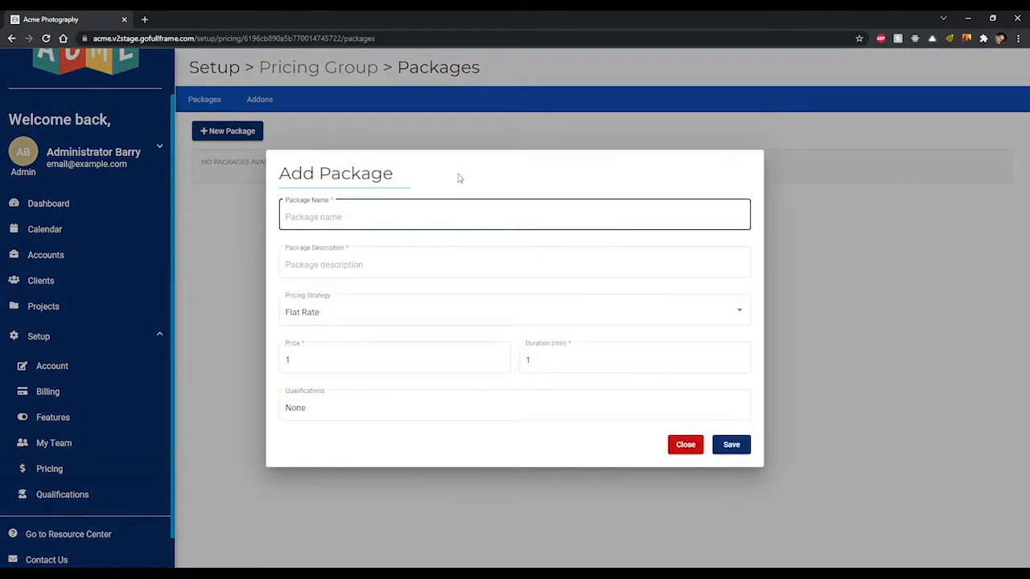
pyautogui.write('My Awesome Package 1')
pyautogui.click(416, 263)
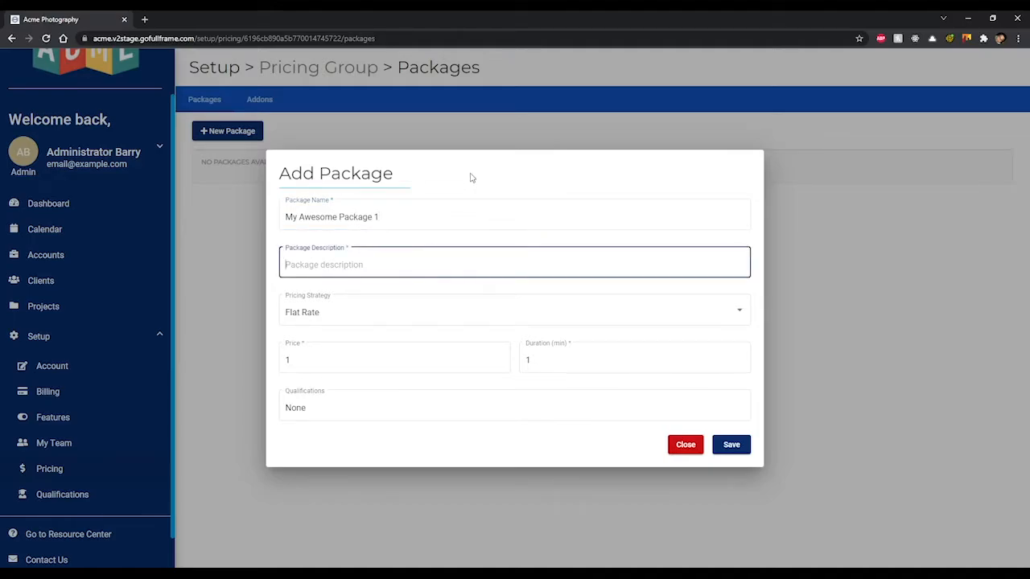
pyautogui.write('Pl')
pyautogui.click(447, 301)
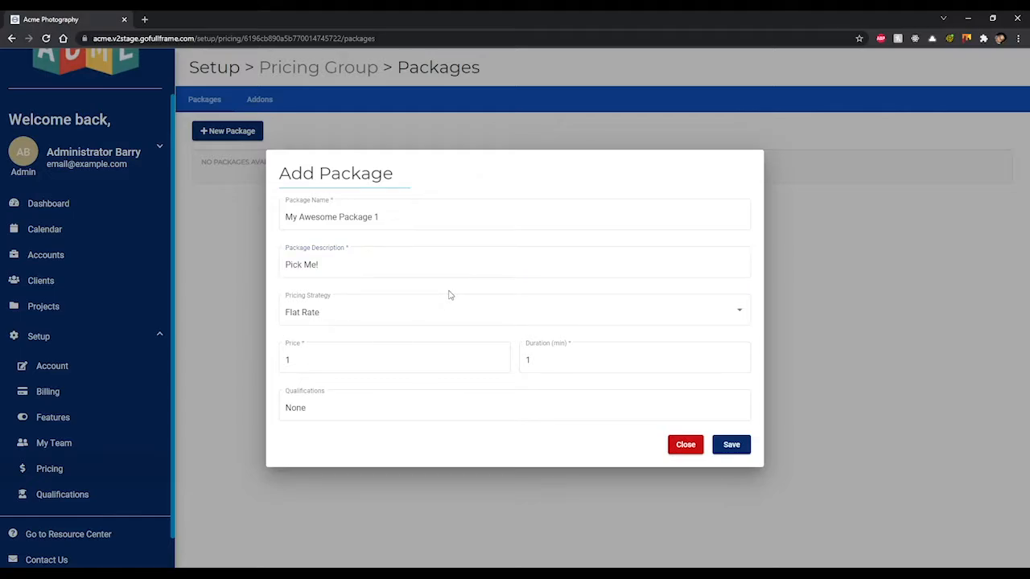
# - Switch the package's pricing strategy between Flat Rate and Quantity to compare their price, duration and quantity fields
pyautogui.click(489, 319)
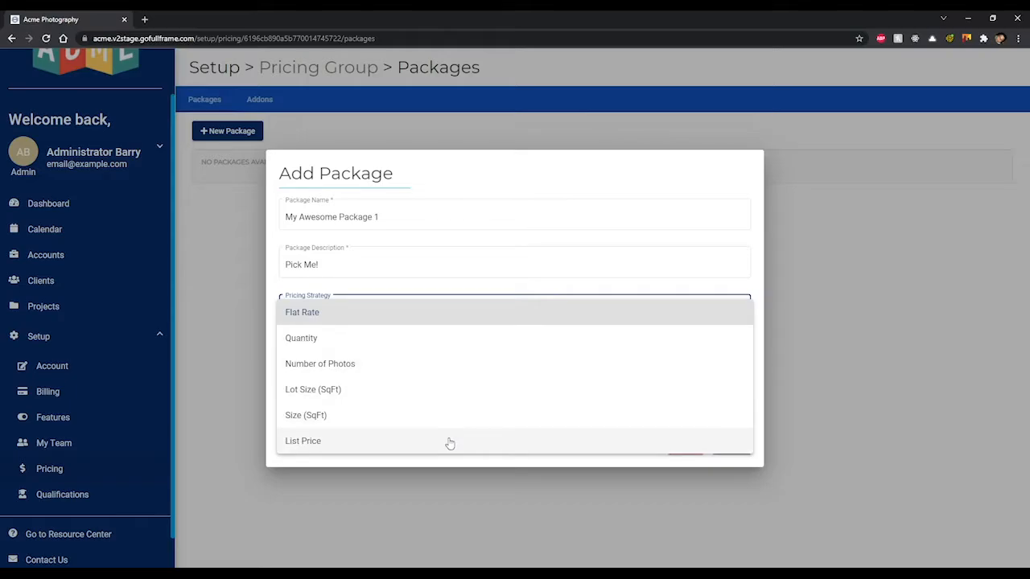
pyautogui.click(387, 315)
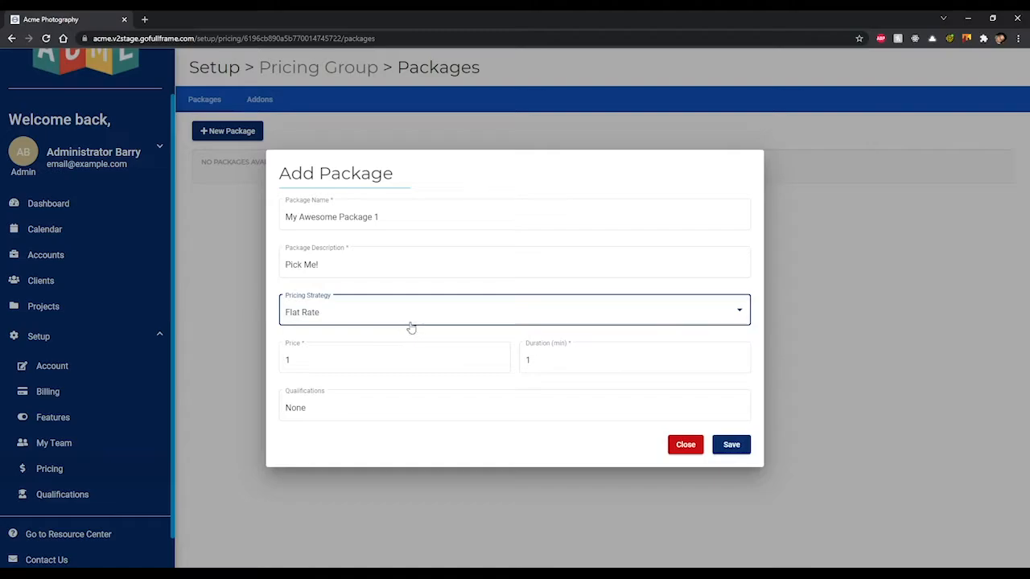
pyautogui.click(542, 320)
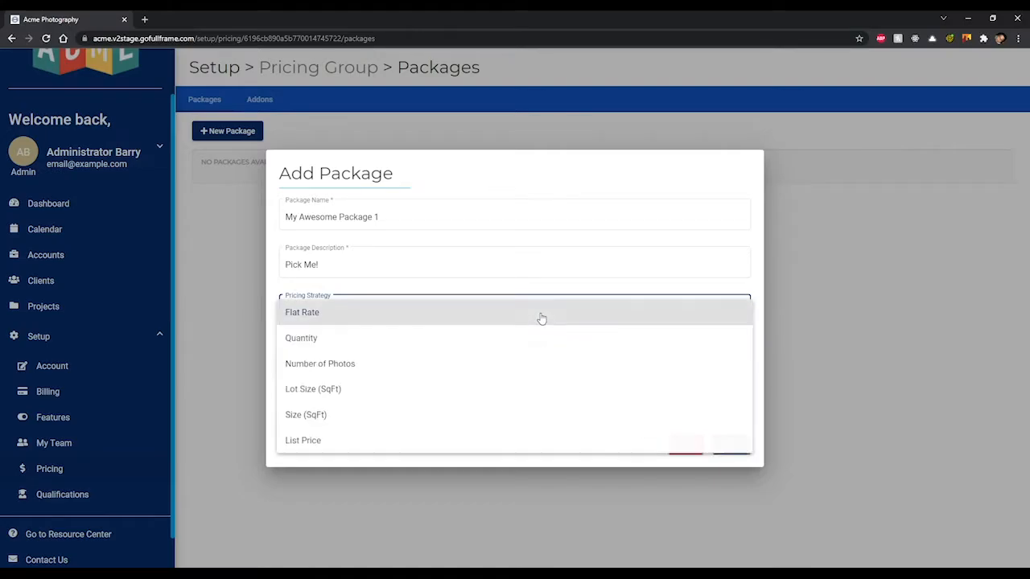
pyautogui.click(520, 341)
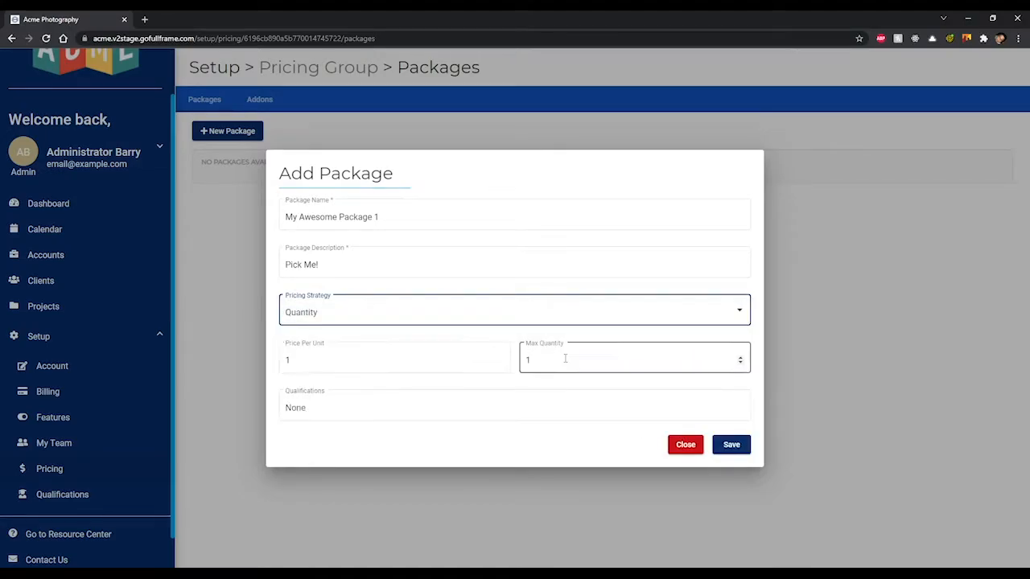
pyautogui.click(561, 321)
pyautogui.click(525, 296)
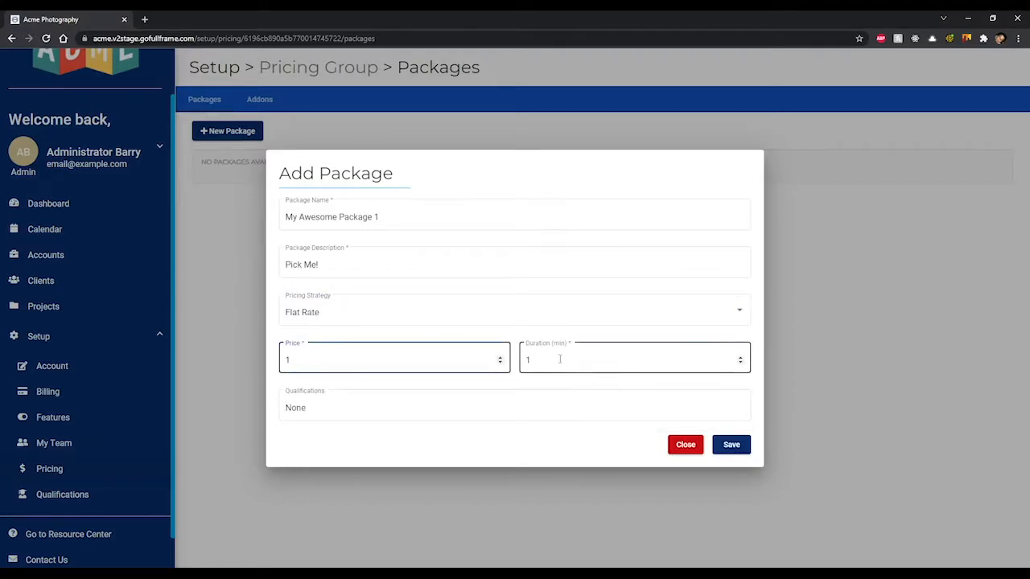
pyautogui.click(563, 317)
pyautogui.click(538, 350)
pyautogui.click(402, 357)
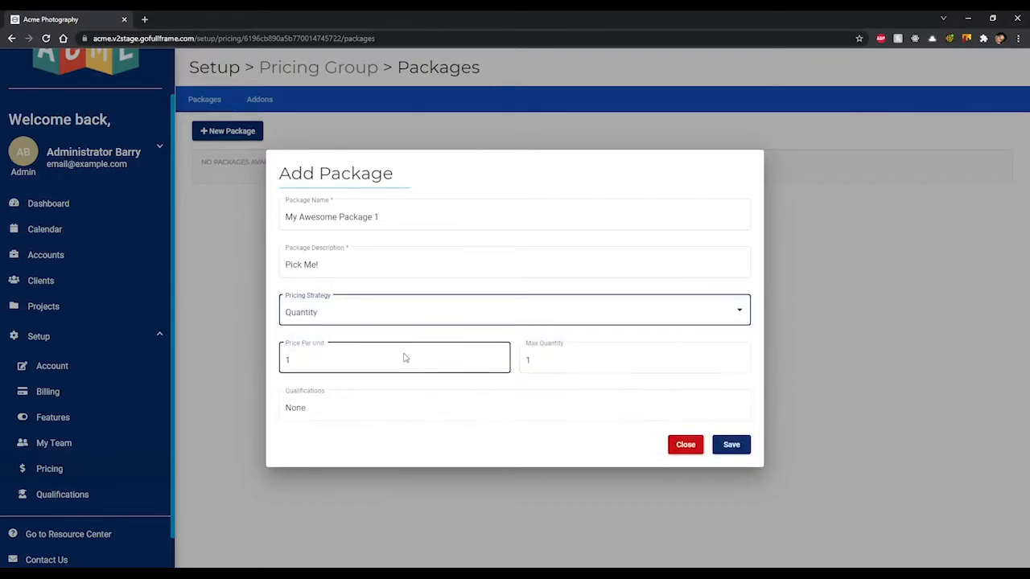
pyautogui.click(544, 359)
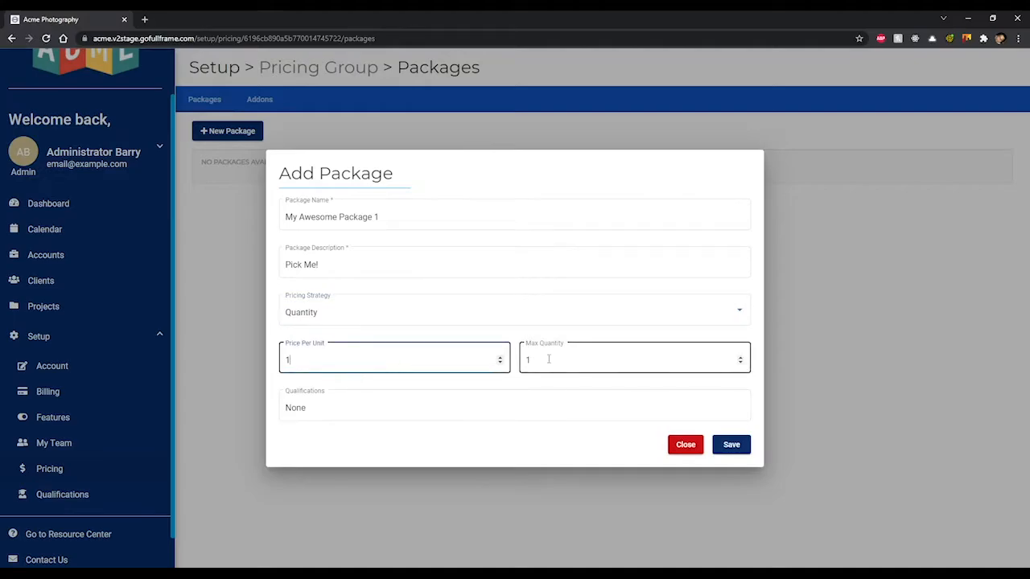
# - Choose the Number of Photos pricing strategy for the package and add a first tier
pyautogui.click(533, 315)
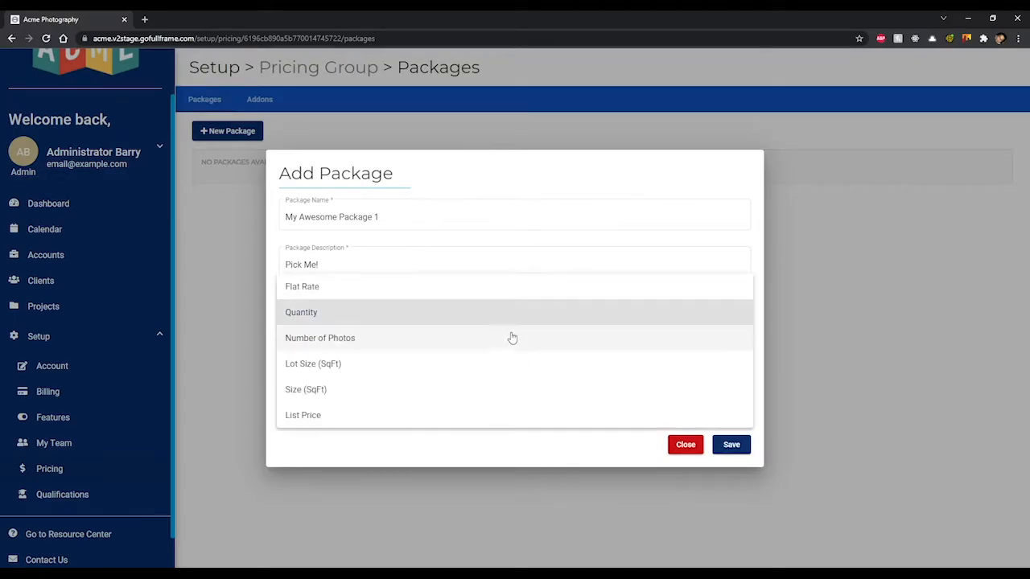
pyautogui.click(506, 348)
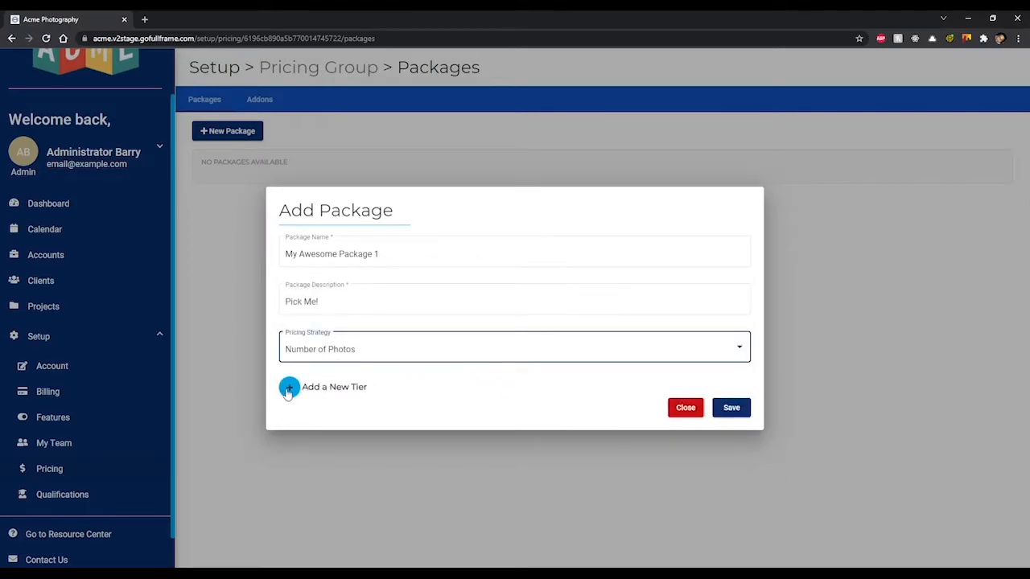
pyautogui.click(287, 391)
pyautogui.click(400, 408)
pyautogui.click(322, 408)
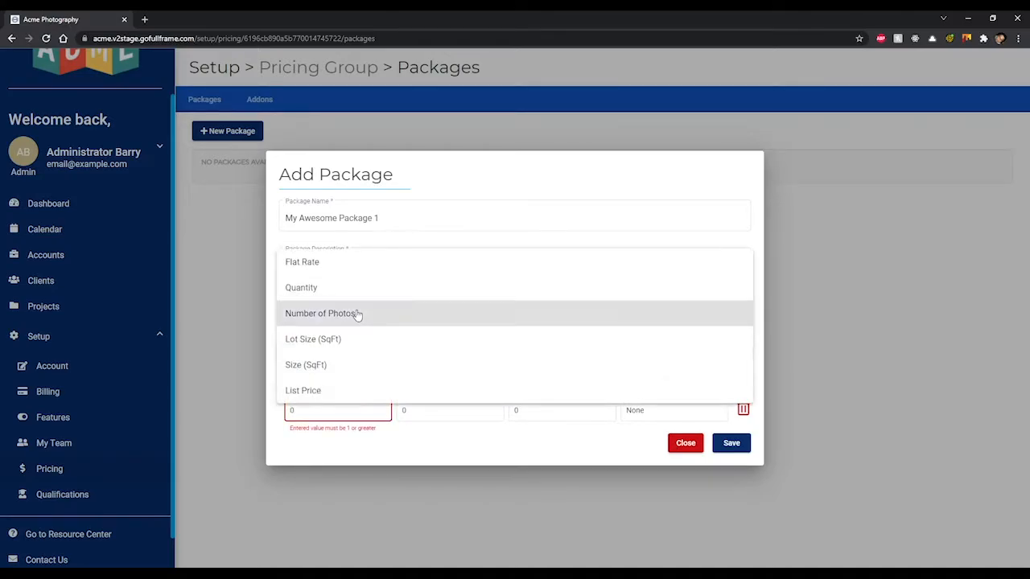
pyautogui.click(358, 314)
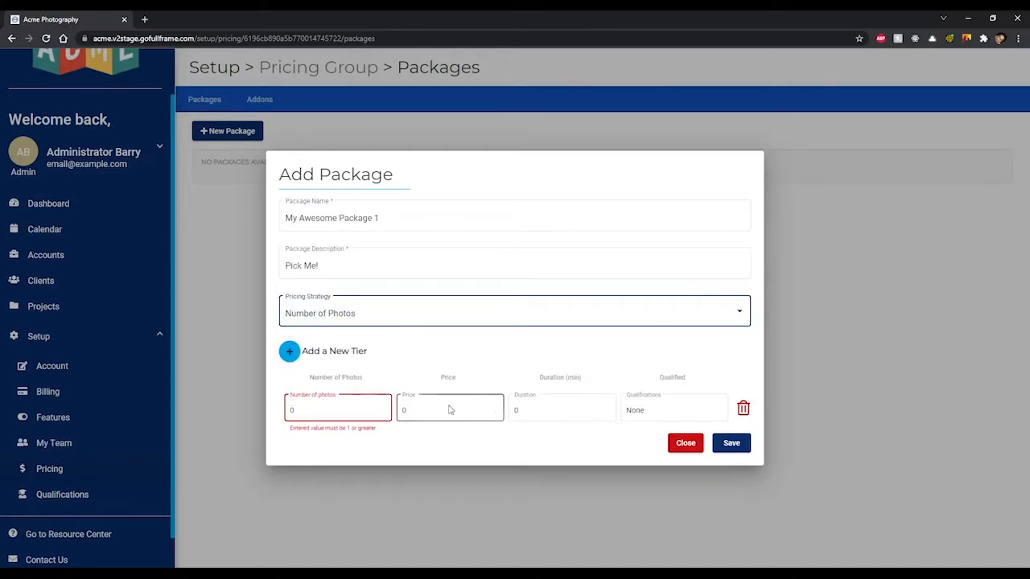
# - Try the Lot Size (SqFt) and List Price strategies, and set the package's pricing strategy to Size (SqFt)
pyautogui.click(442, 321)
pyautogui.click(402, 341)
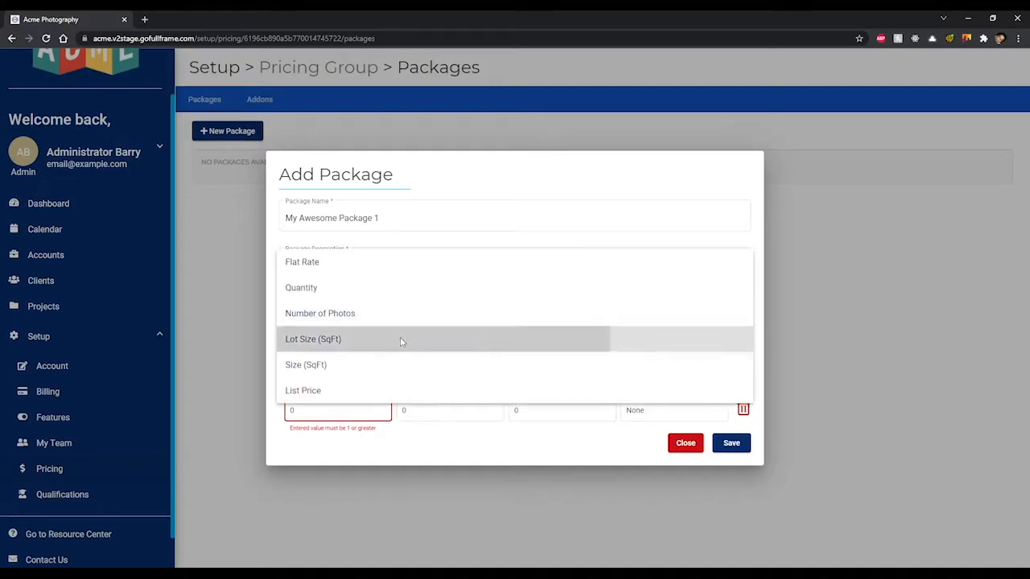
pyautogui.click(383, 319)
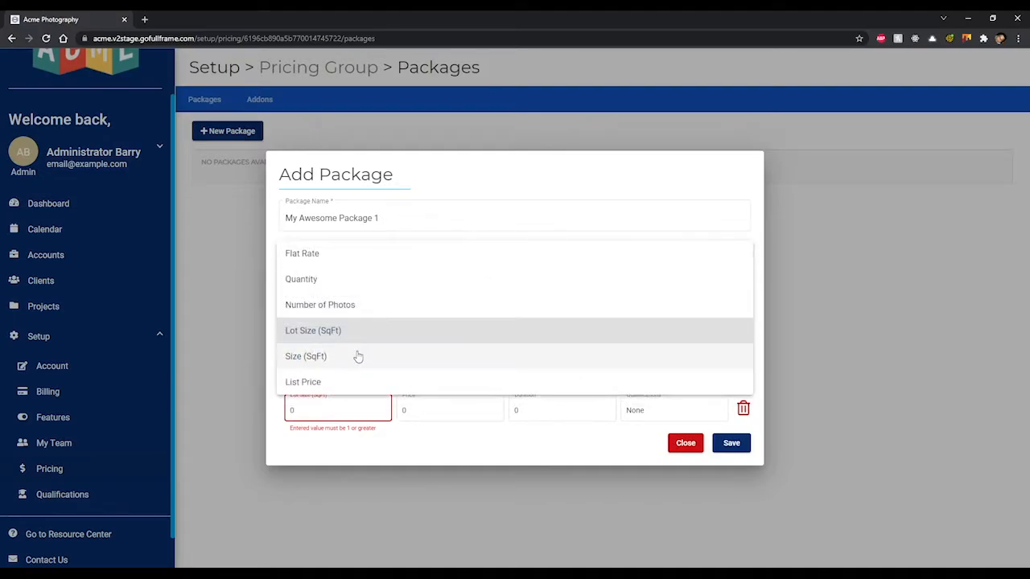
pyautogui.click(355, 356)
pyautogui.click(365, 325)
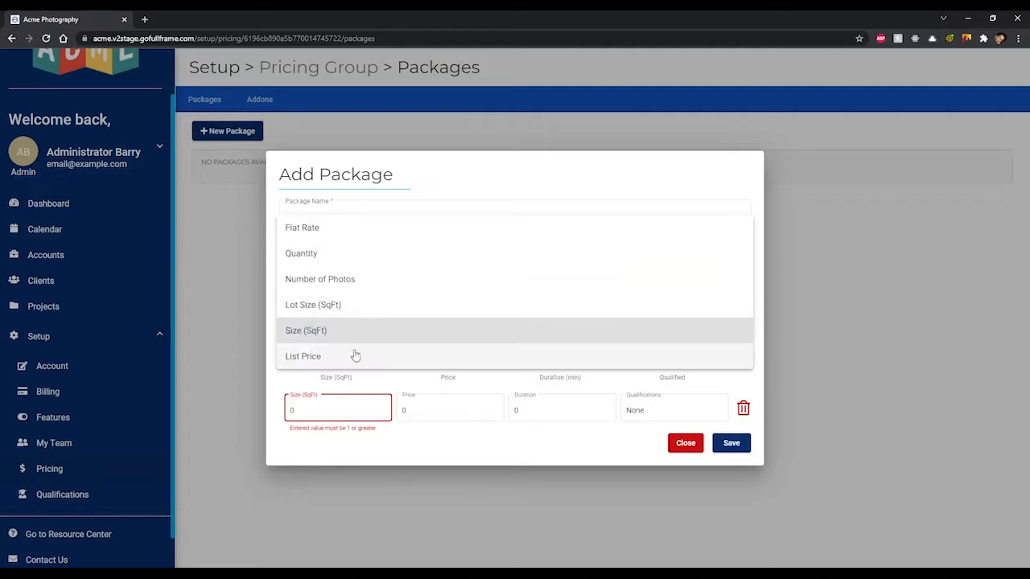
pyautogui.click(354, 361)
pyautogui.click(365, 315)
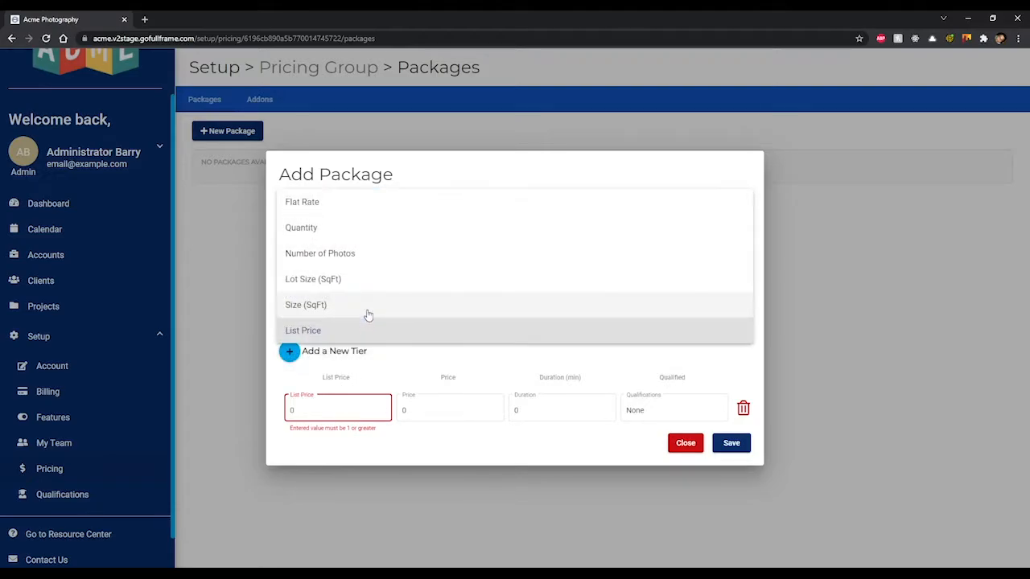
pyautogui.click(361, 306)
# - Set the first tier's size to 1500 sq ft, its price to 100 and its duration to 60 minutes
pyautogui.click(343, 409)
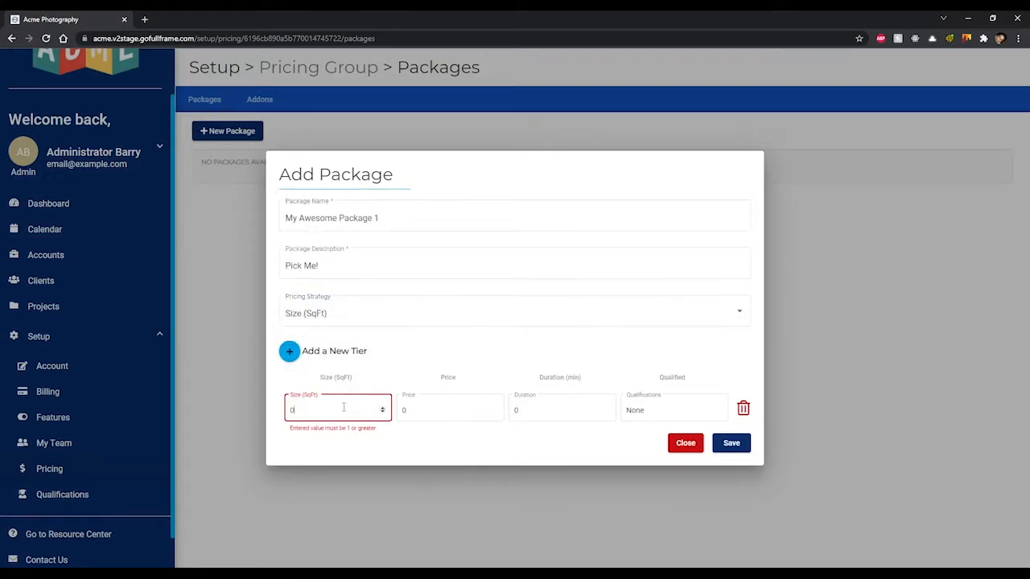
pyautogui.write('1500')
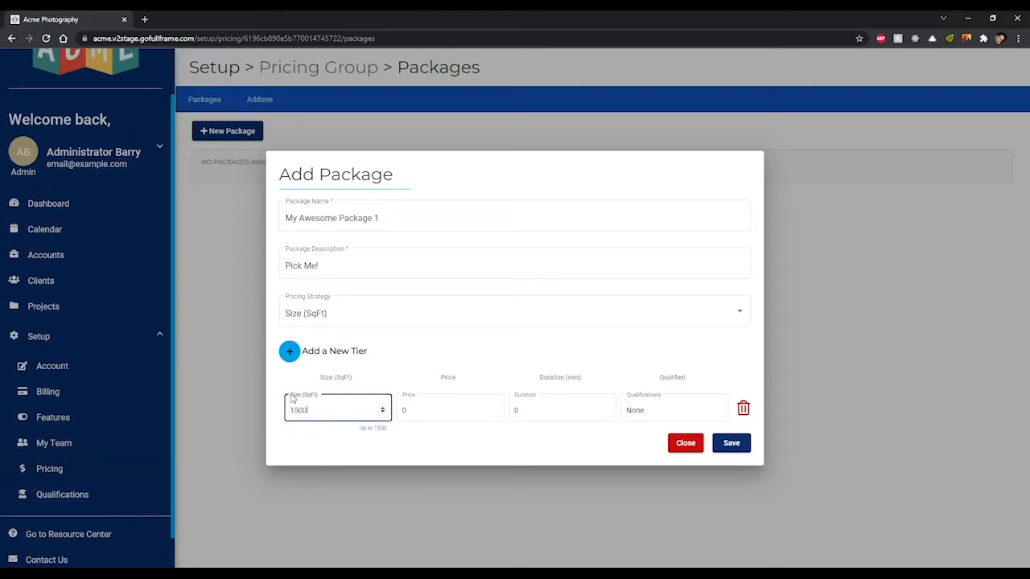
pyautogui.click(414, 411)
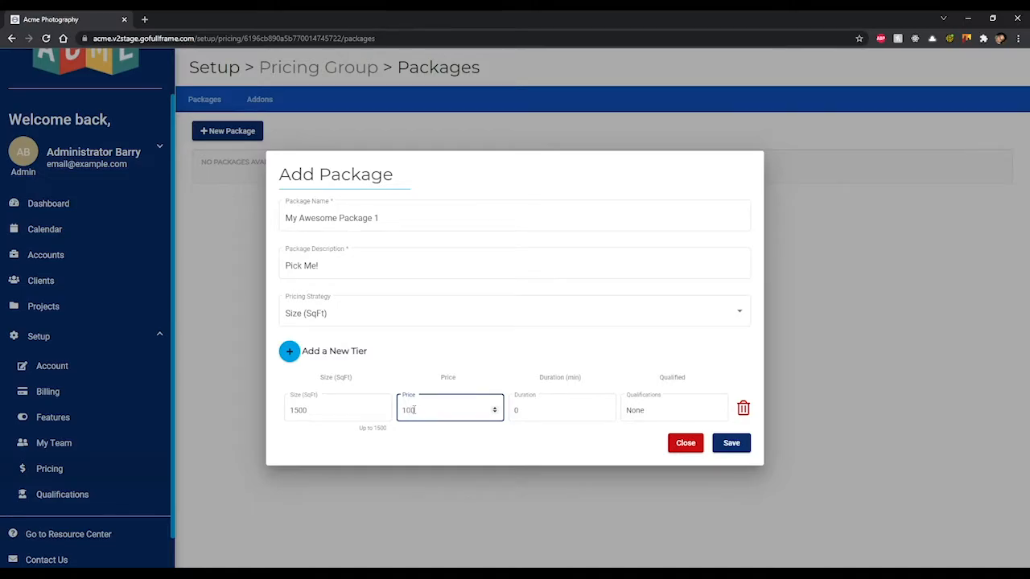
pyautogui.write('100')
pyautogui.click(519, 410)
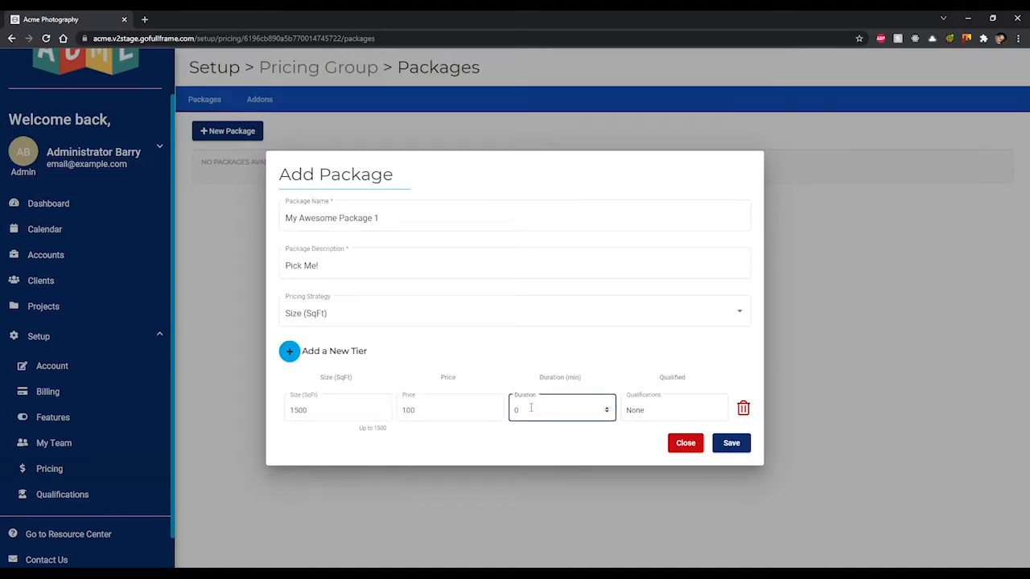
pyautogui.doubleClick(531, 408)
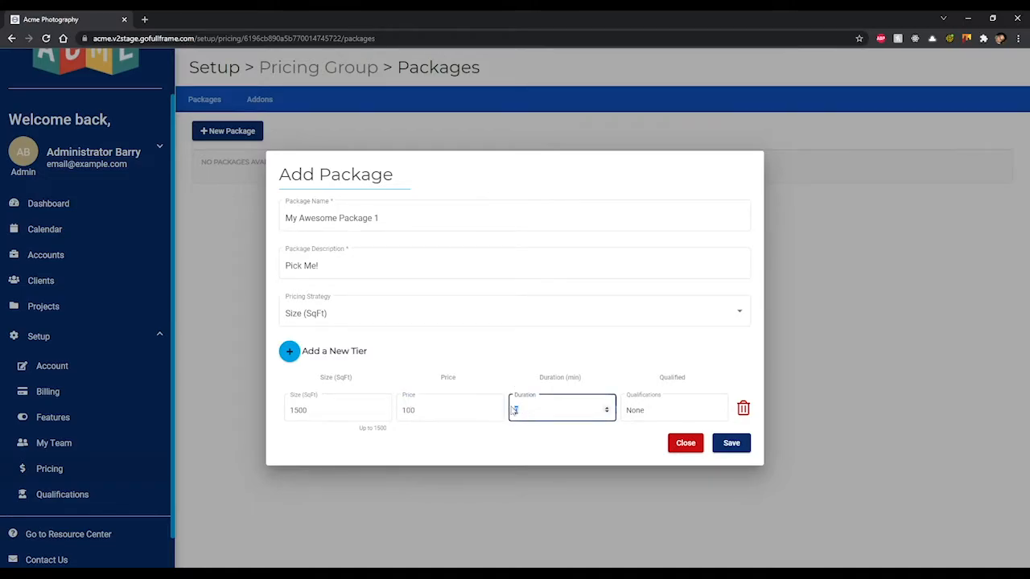
pyautogui.click(506, 370)
# - Require qualifications for the 1500 sq ft tier and select Photogrpahers and Videographers
pyautogui.click(672, 408)
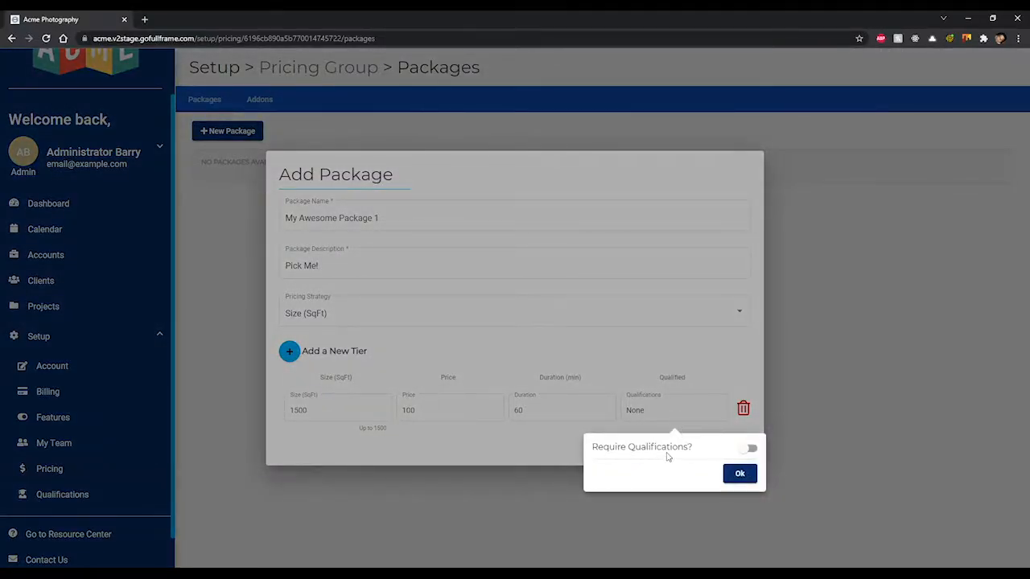
pyautogui.click(746, 451)
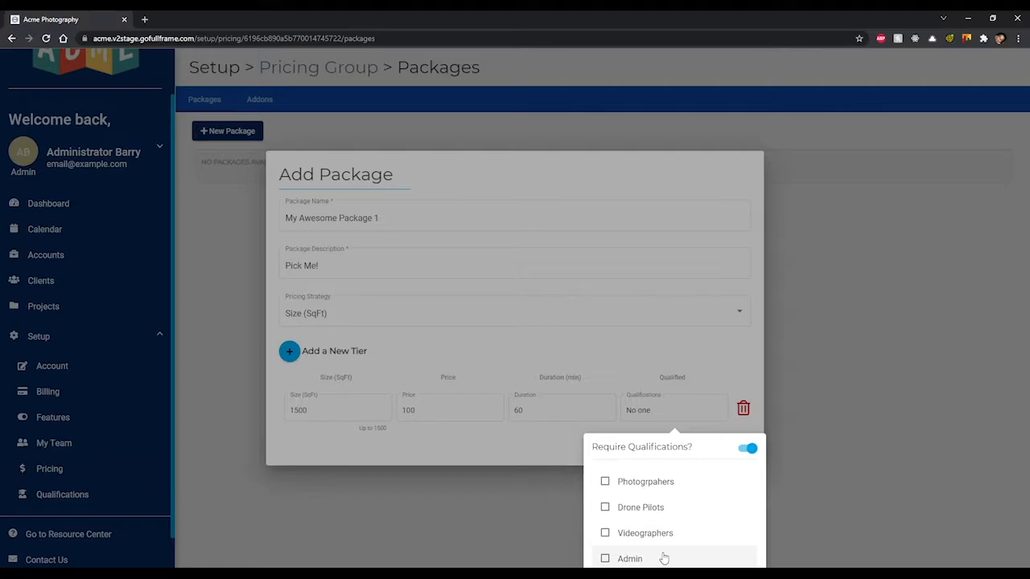
pyautogui.click(626, 481)
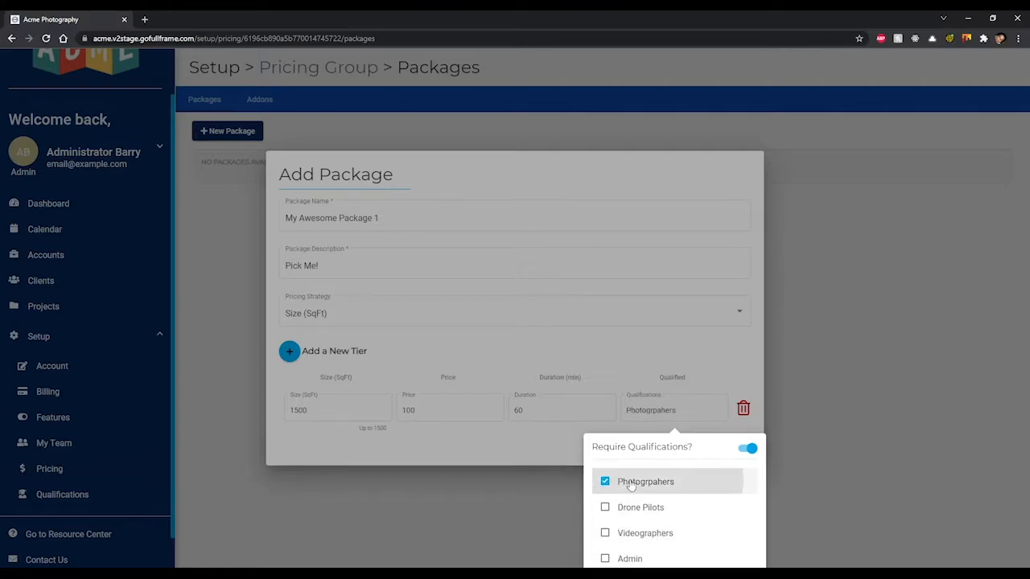
pyautogui.click(656, 535)
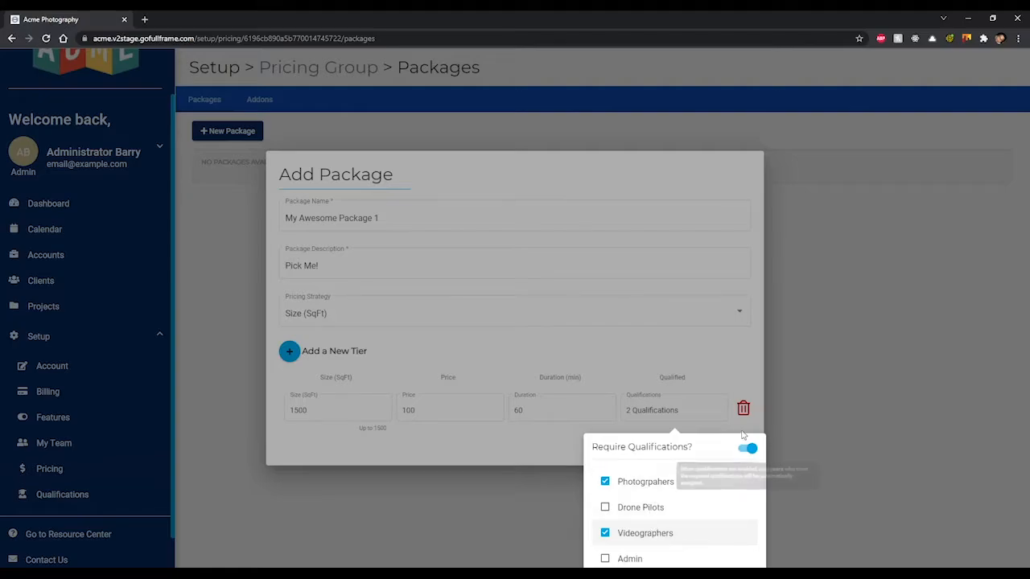
pyautogui.click(713, 372)
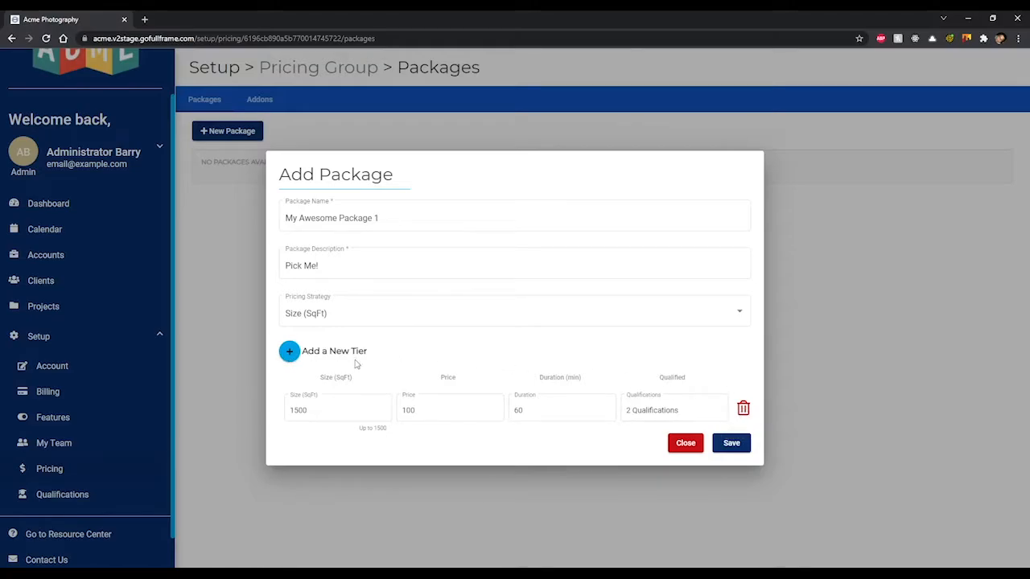
# - Add two more tiers to the package with sizes of 2000 and 3000 sq ft
pyautogui.click(291, 353)
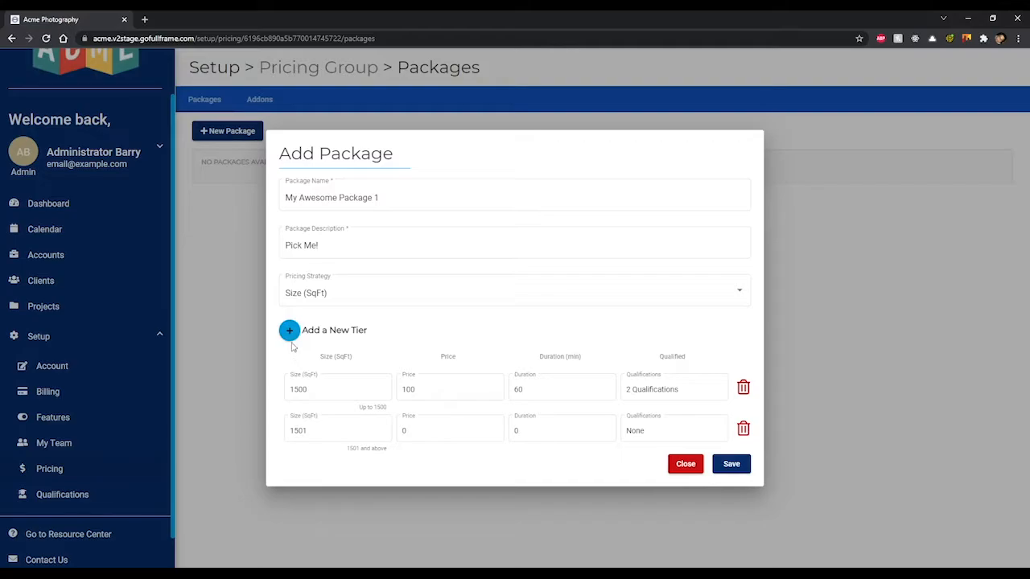
pyautogui.click(290, 333)
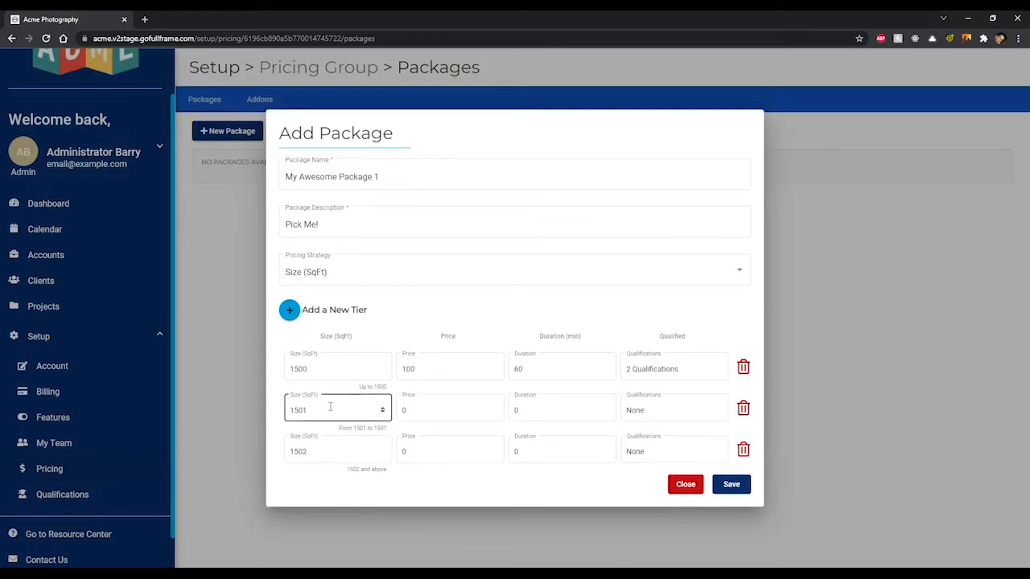
pyautogui.moveTo(330, 407); pyautogui.dragTo(287, 409)
pyautogui.write('2000')
pyautogui.moveTo(318, 453); pyautogui.dragTo(272, 456)
pyautogui.write('3000')
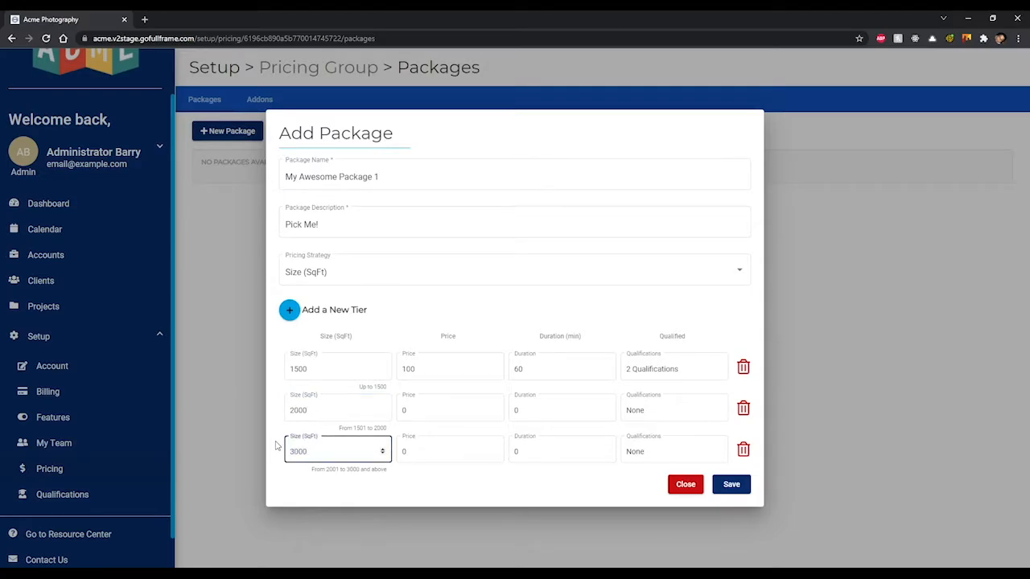
pyautogui.click(306, 471)
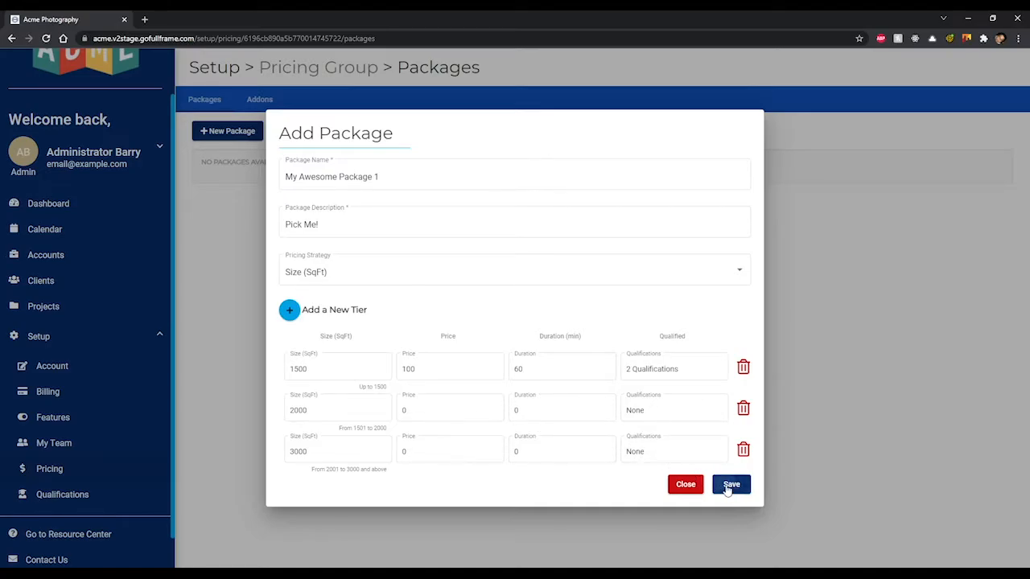
# - Delete the 2000 and 3000 sq ft tiers and save the package
pyautogui.click(743, 449)
pyautogui.click(742, 426)
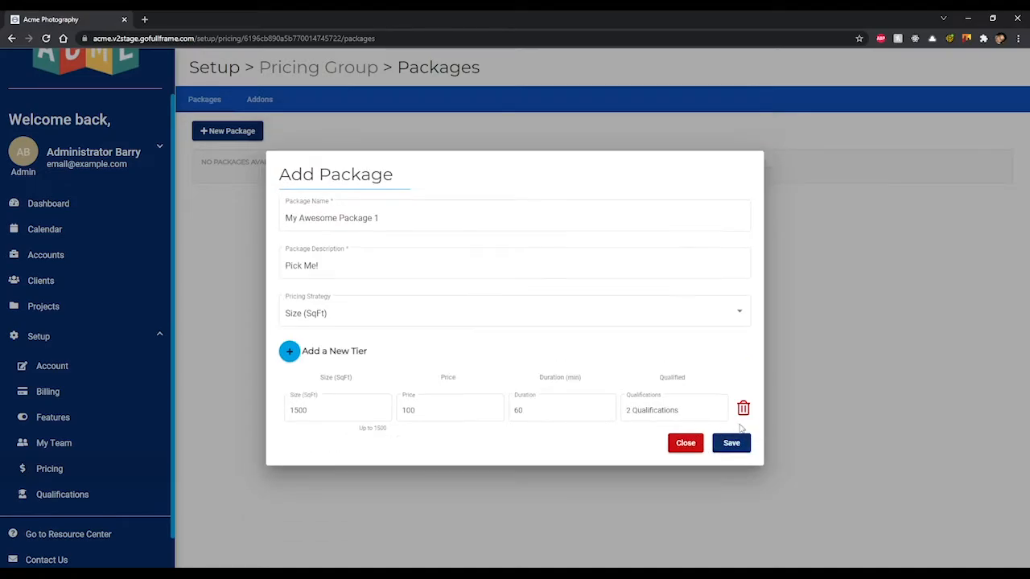
pyautogui.click(730, 443)
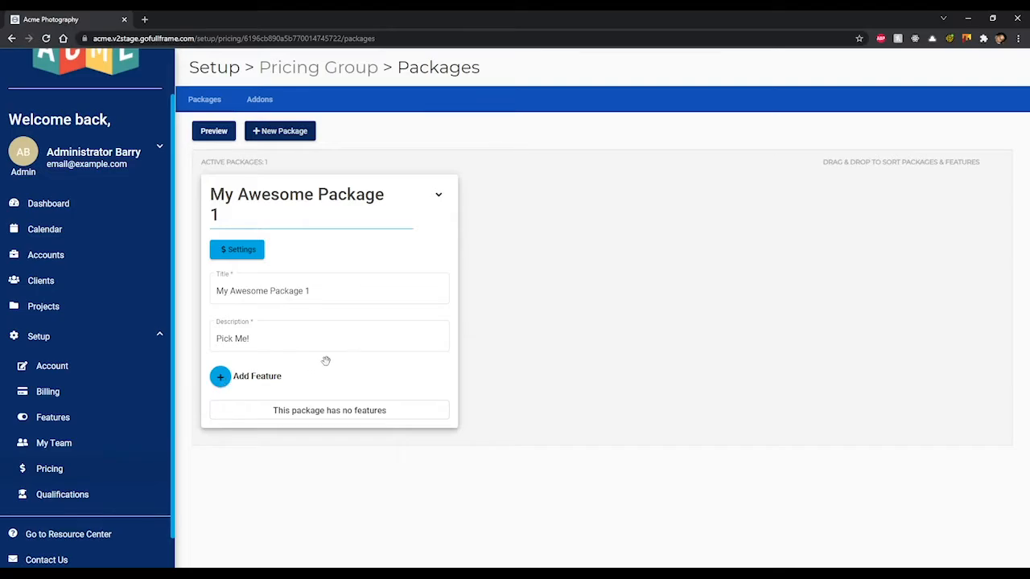
# - Add the included feature "15 Awesome Pictures!" to My Awesome Package 1
pyautogui.click(220, 377)
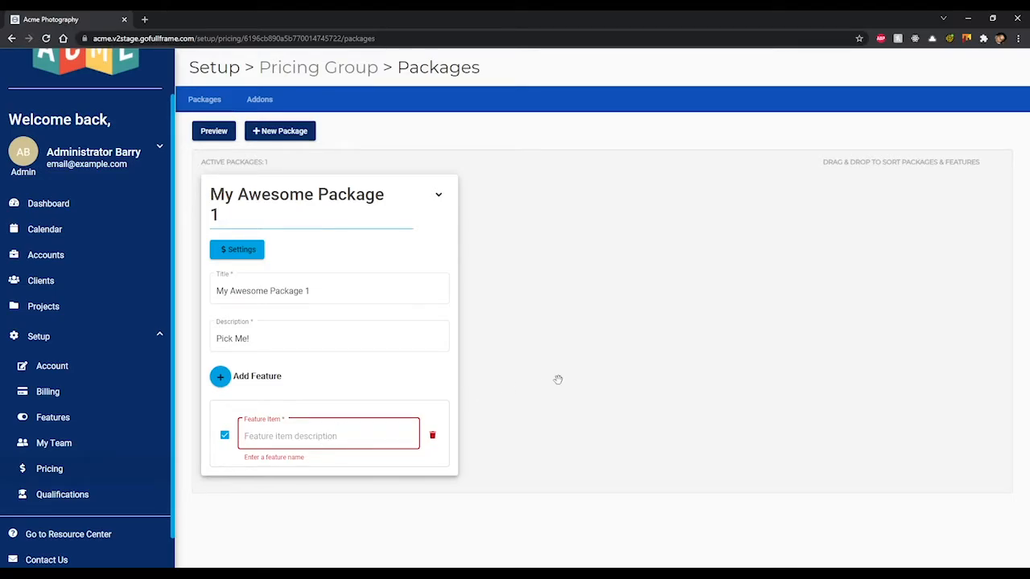
pyautogui.write('15 Awesome Pictures!')
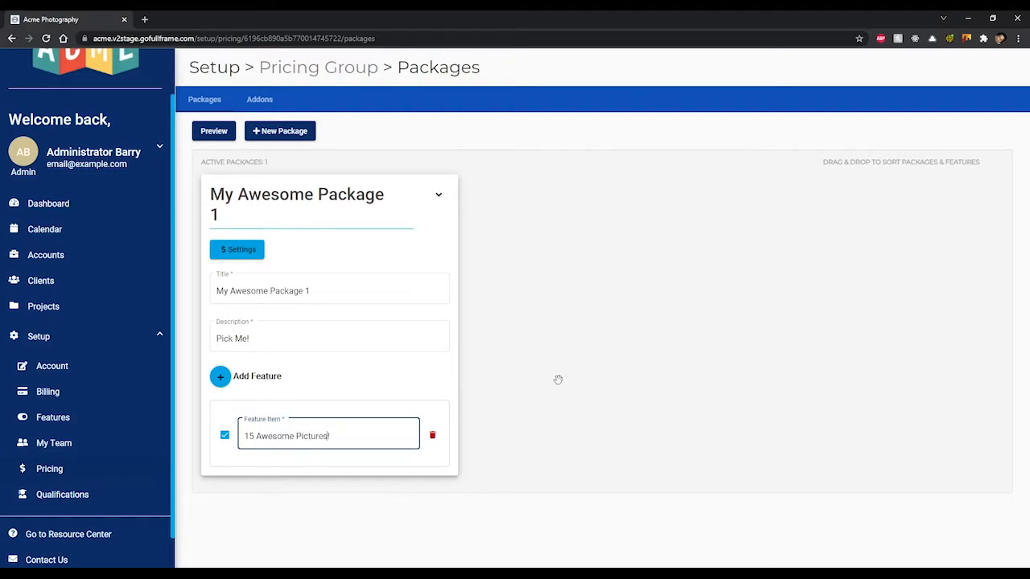
pyautogui.click(224, 436)
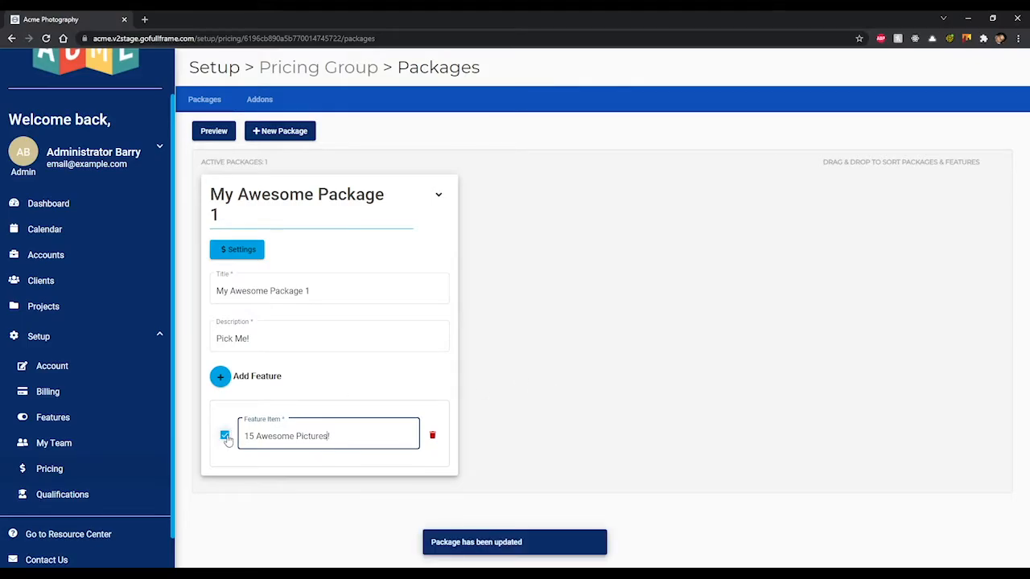
pyautogui.click(224, 435)
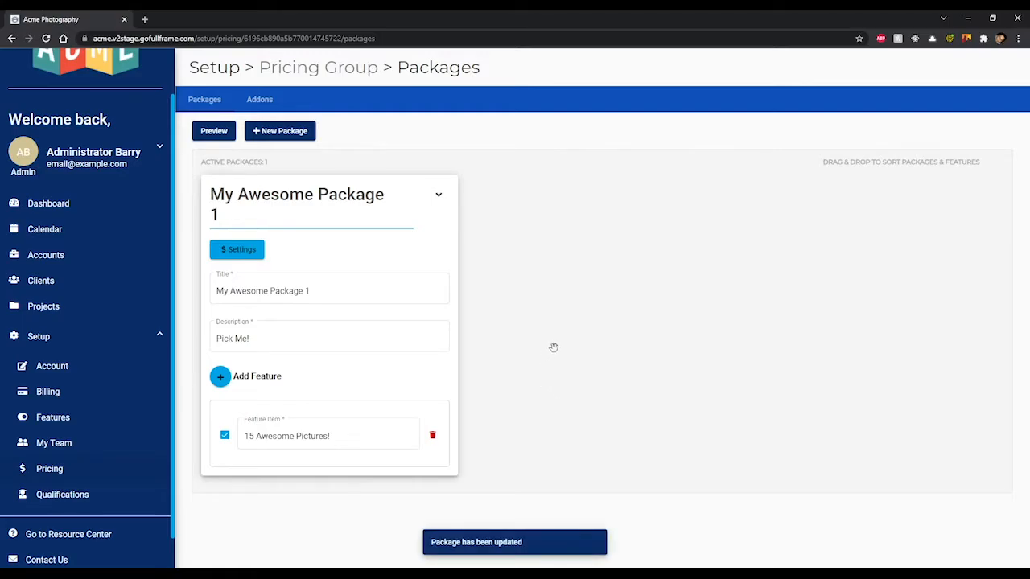
# - Review the package's available actions and tier pricing settings, and preview how the package looks to clients
pyautogui.click(437, 195)
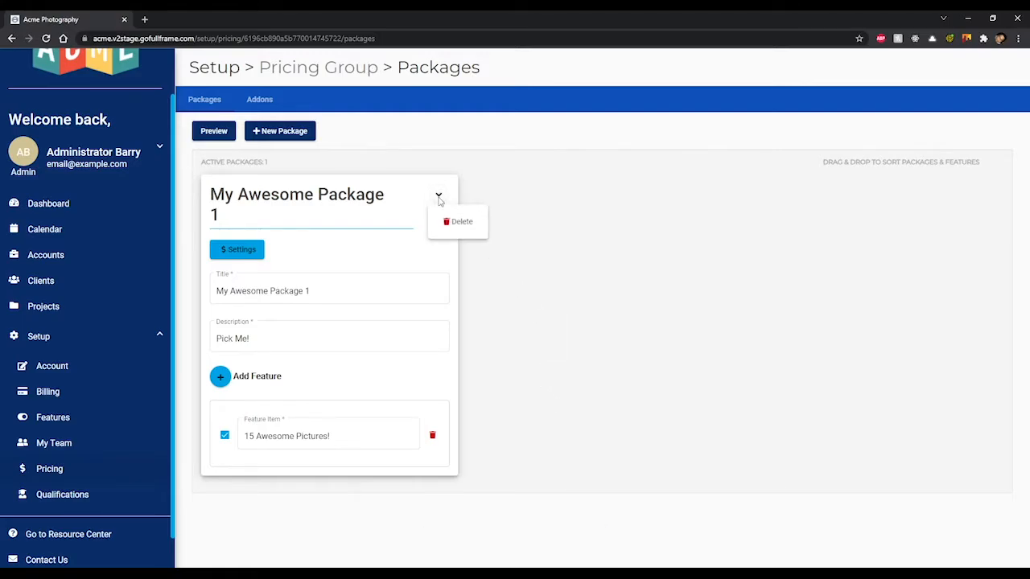
pyautogui.click(356, 209)
pyautogui.click(242, 250)
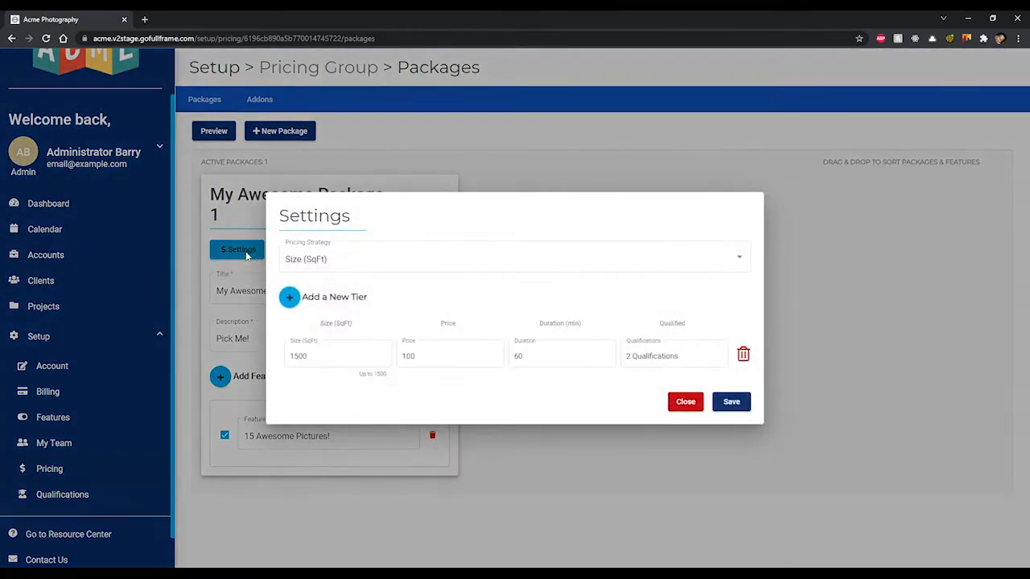
pyautogui.click(685, 402)
pyautogui.click(439, 195)
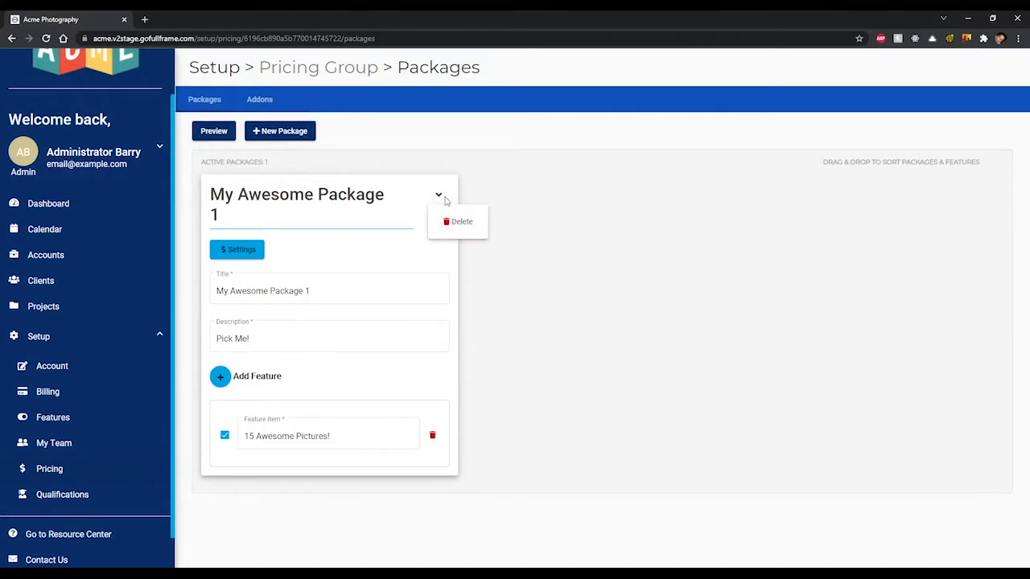
pyautogui.click(440, 199)
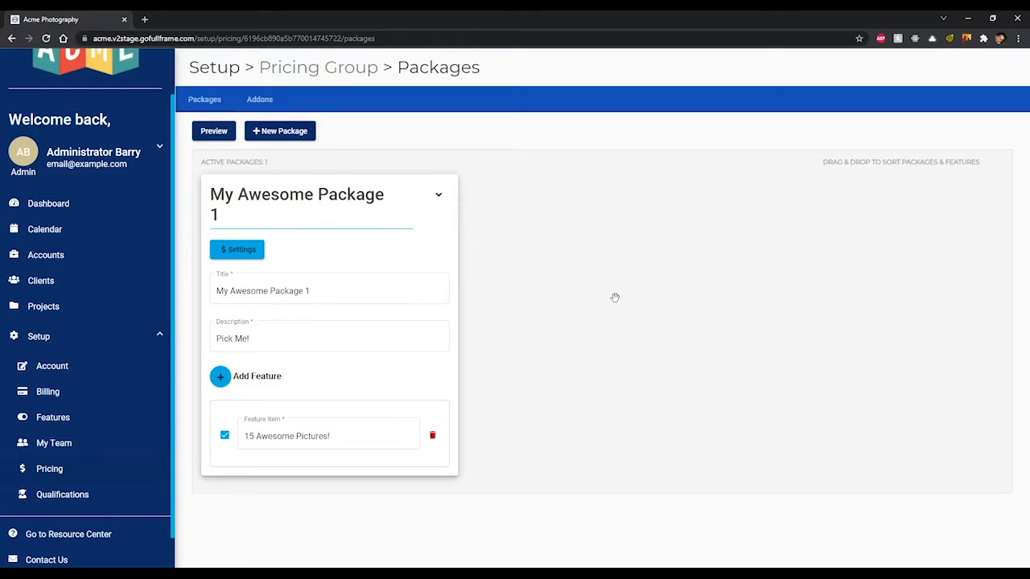
pyautogui.click(212, 132)
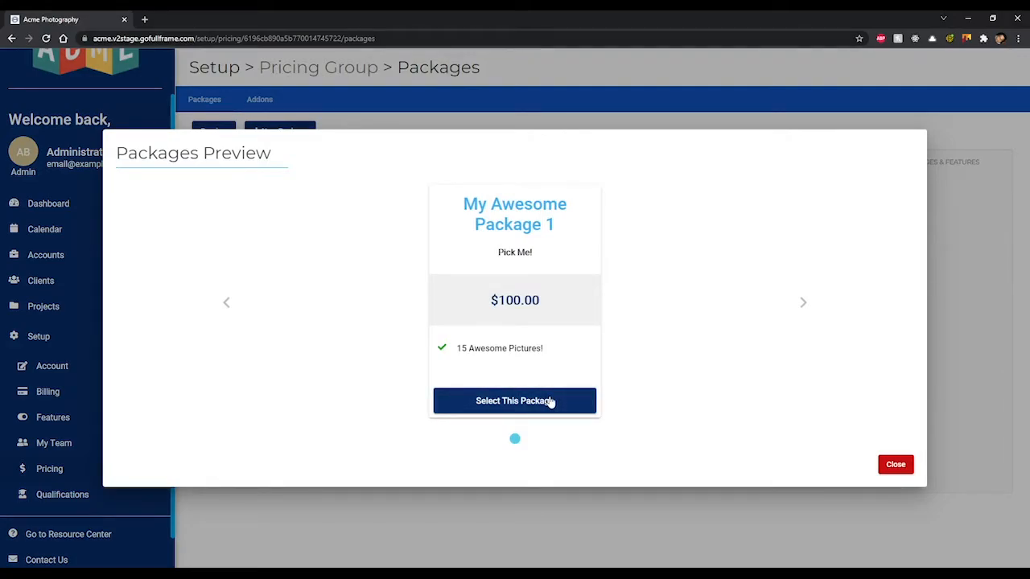
pyautogui.click(896, 465)
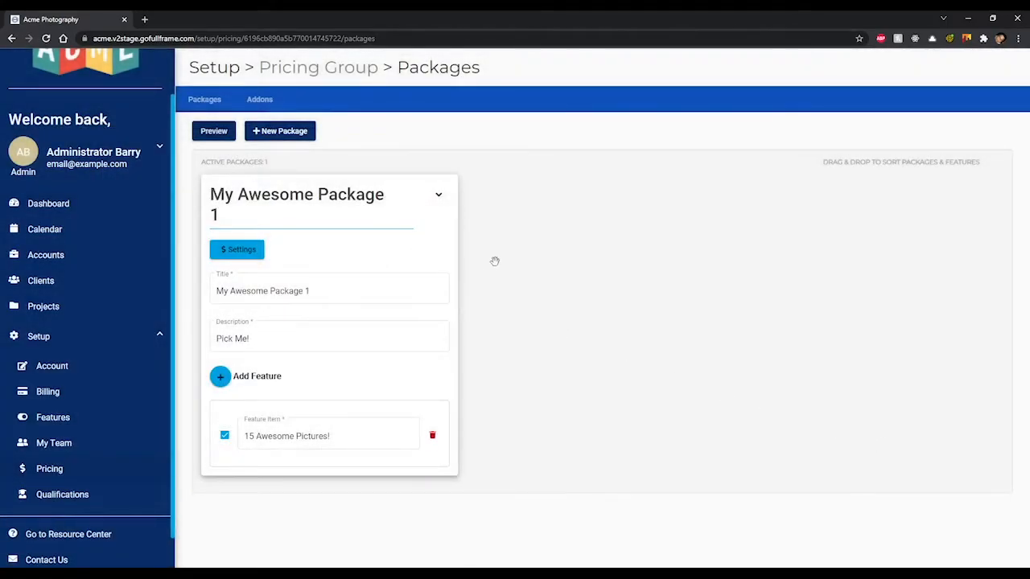
# - Open the addons of the Northern San Diego pricing group from the pricing groups list
pyautogui.click(263, 102)
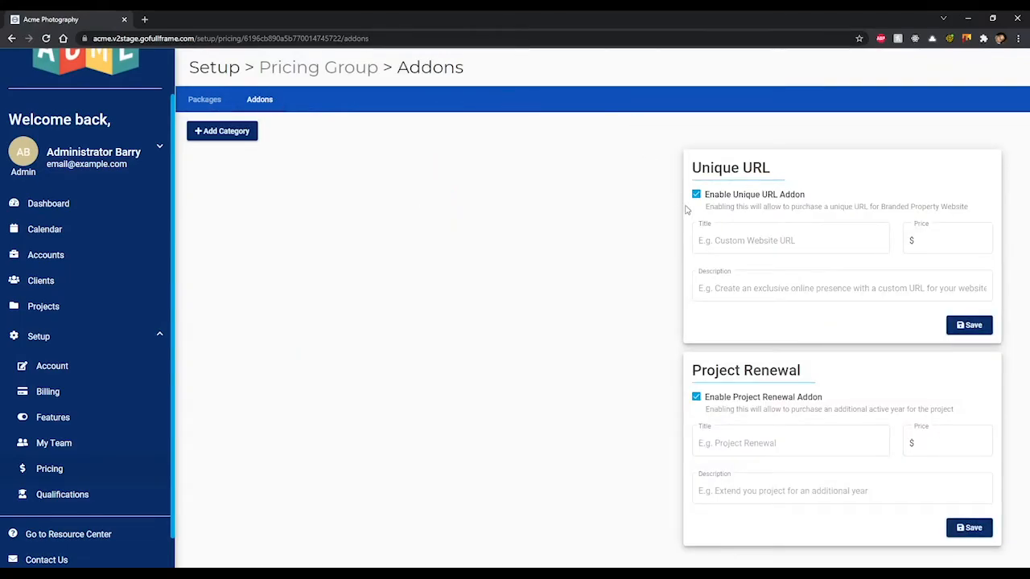
pyautogui.click(104, 468)
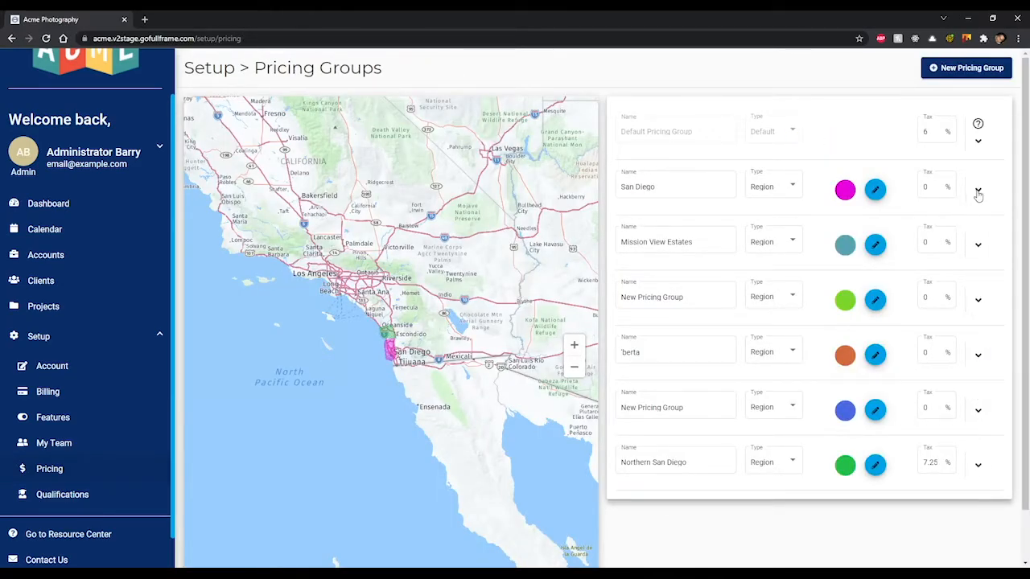
pyautogui.click(977, 465)
pyautogui.click(946, 386)
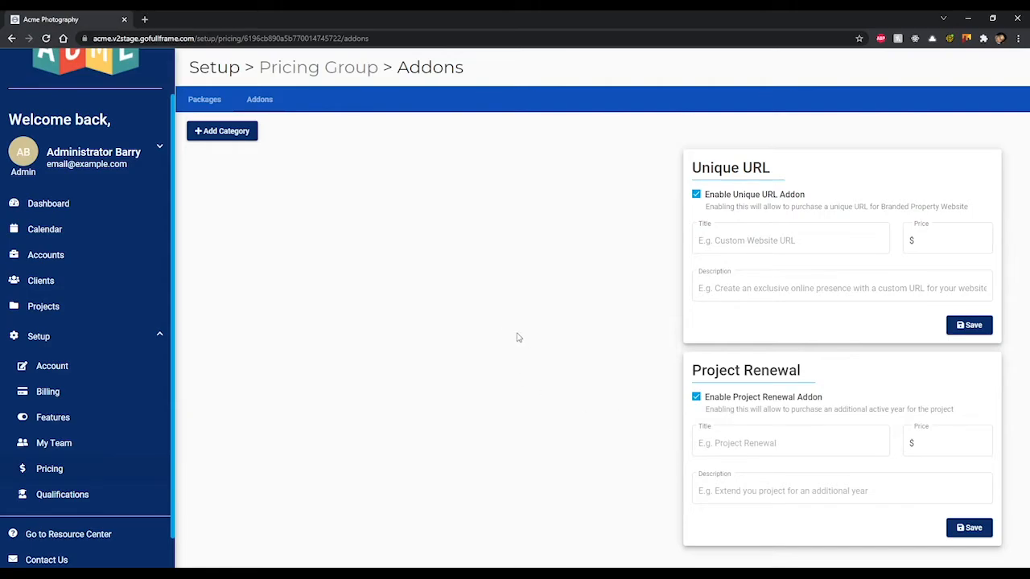
# - Add an addon category with "Twilight Photos and Videos" as both its name and description
pyautogui.click(223, 134)
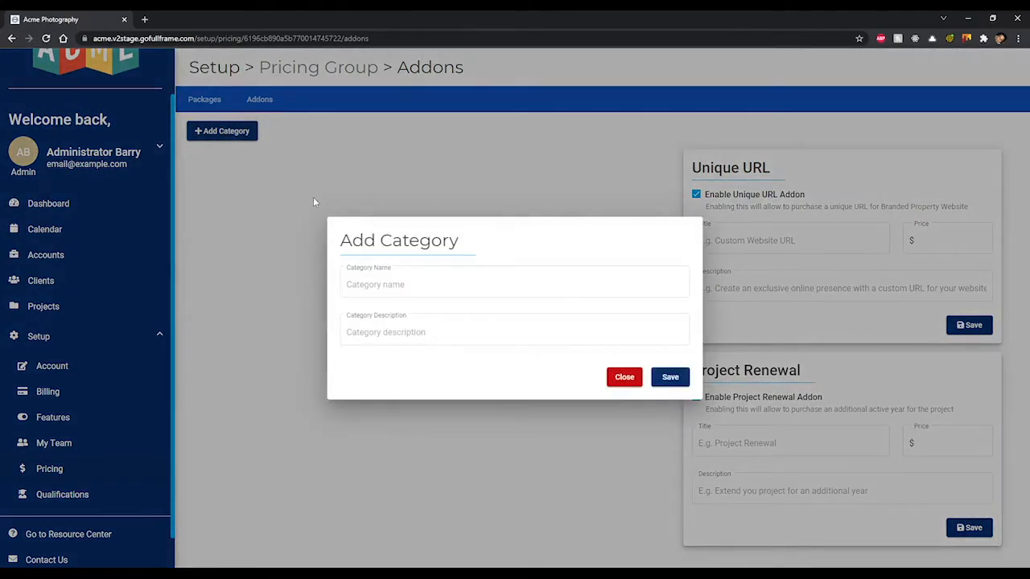
pyautogui.click(439, 273)
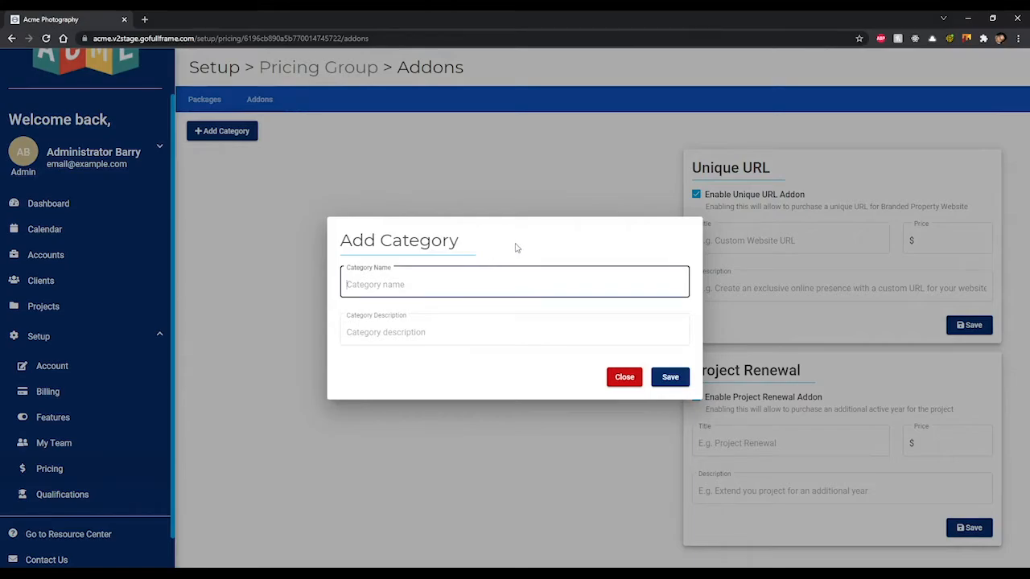
pyautogui.write('Twilifgh')
pyautogui.write('deos')
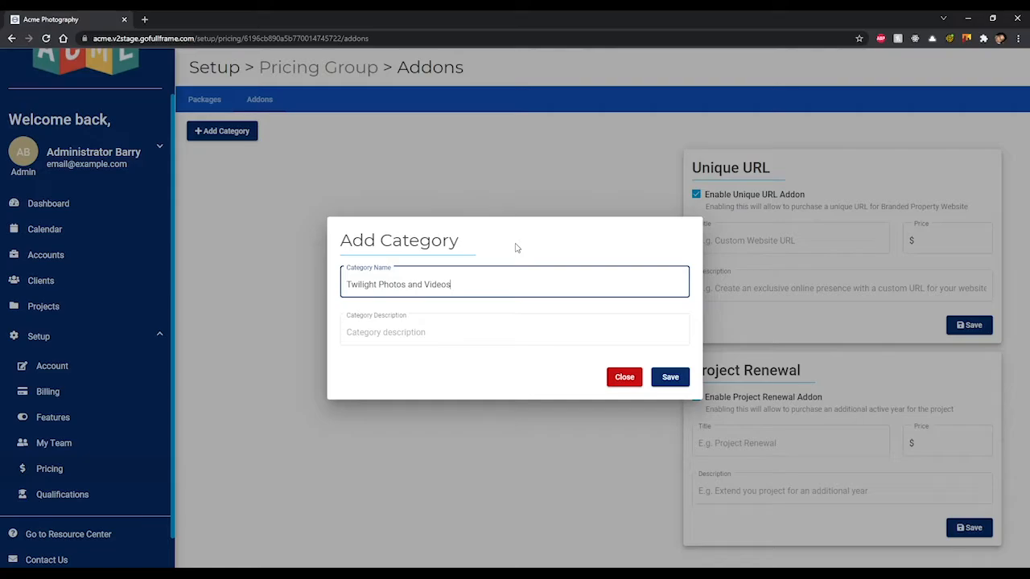
pyautogui.click(669, 377)
pyautogui.moveTo(452, 284); pyautogui.dragTo(344, 284)
pyautogui.hotkey('ctrl', 'c')
pyautogui.click(437, 329)
pyautogui.hotkey('ctrl', 'v')
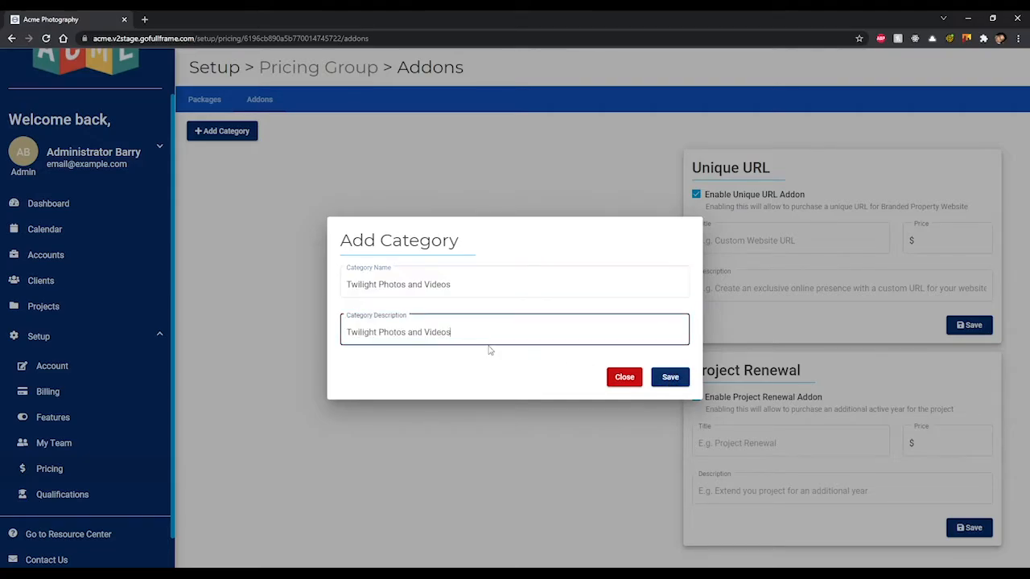
pyautogui.click(669, 377)
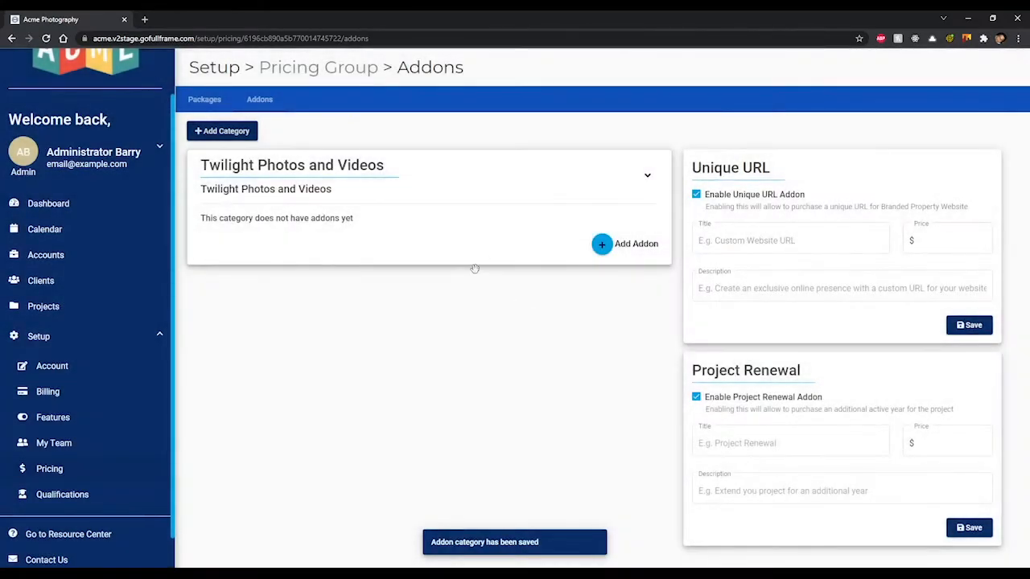
# - Start a new addon in the category, named "Twilight Photos" with the description "Photos during twilight"
pyautogui.click(602, 246)
pyautogui.click(338, 175)
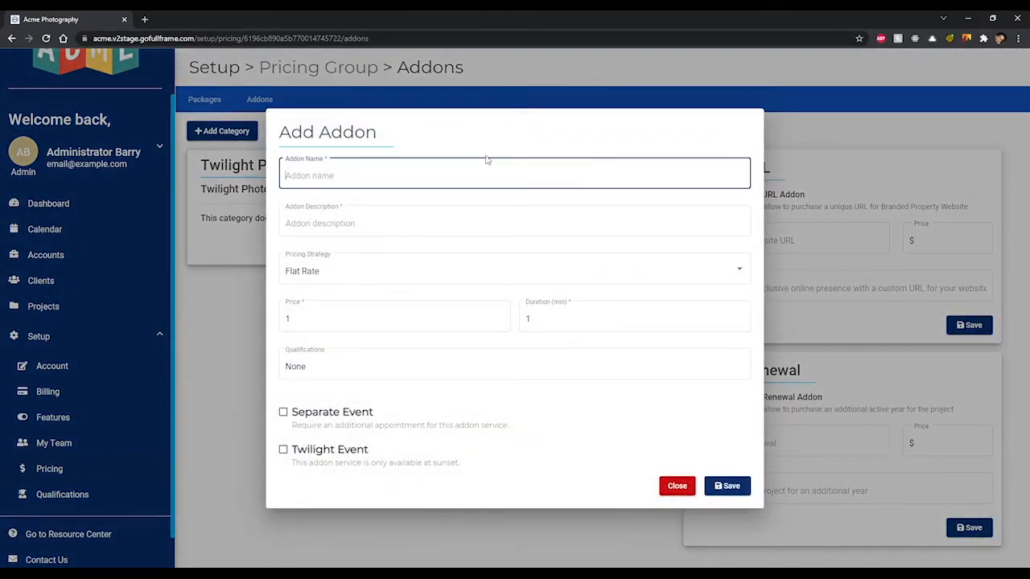
pyautogui.write('Twilight Photos')
pyautogui.click(441, 219)
pyautogui.write('Photos during twilight')
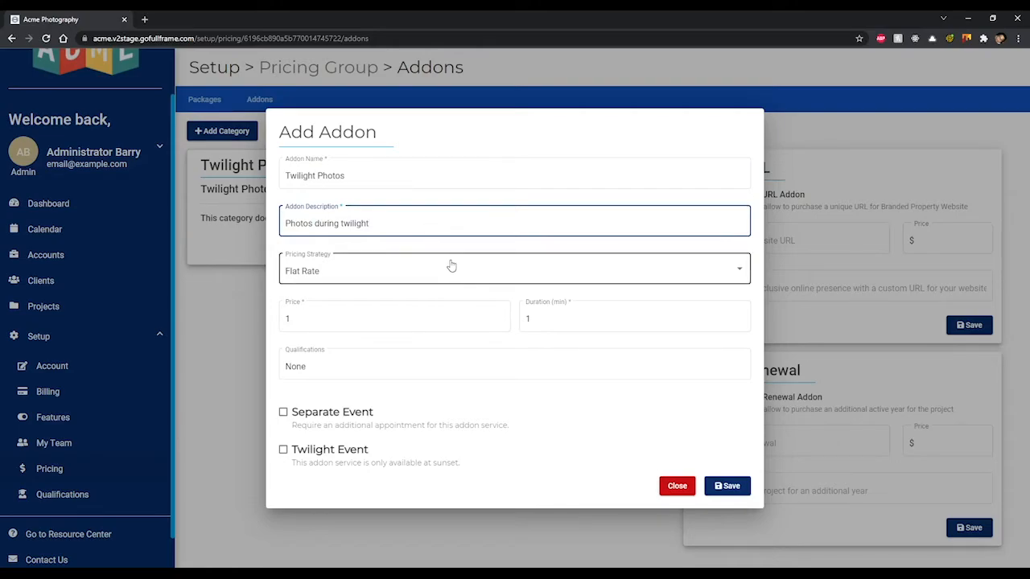
# - Set the Twilight Photos addon's pricing strategy to Number of Photos
pyautogui.click(454, 267)
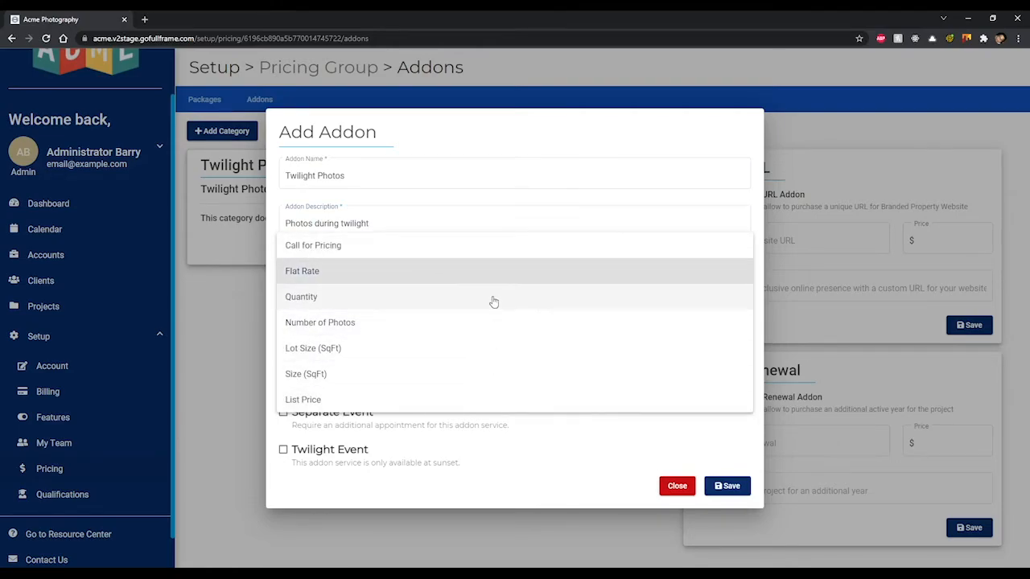
pyautogui.click(484, 255)
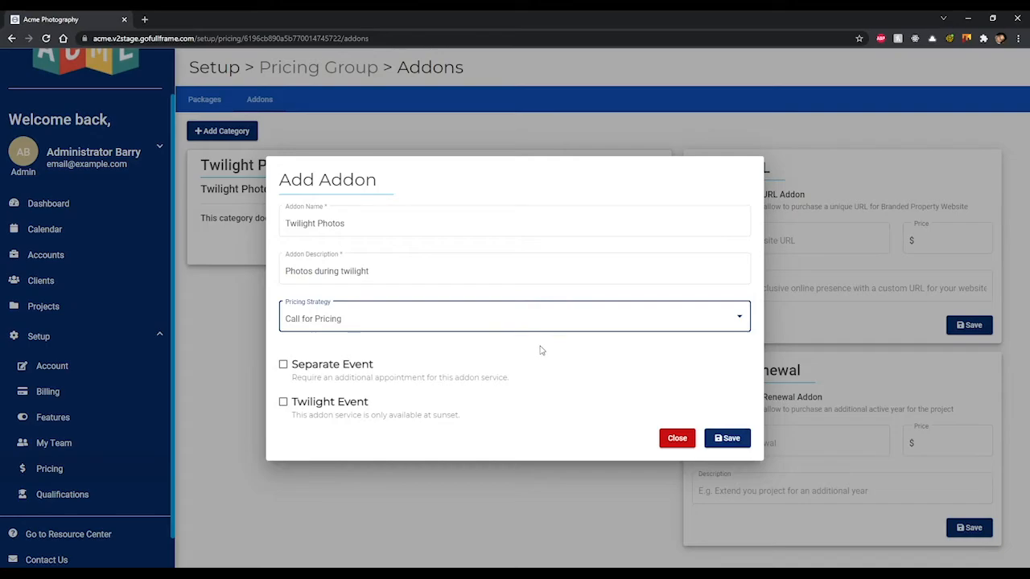
pyautogui.click(470, 319)
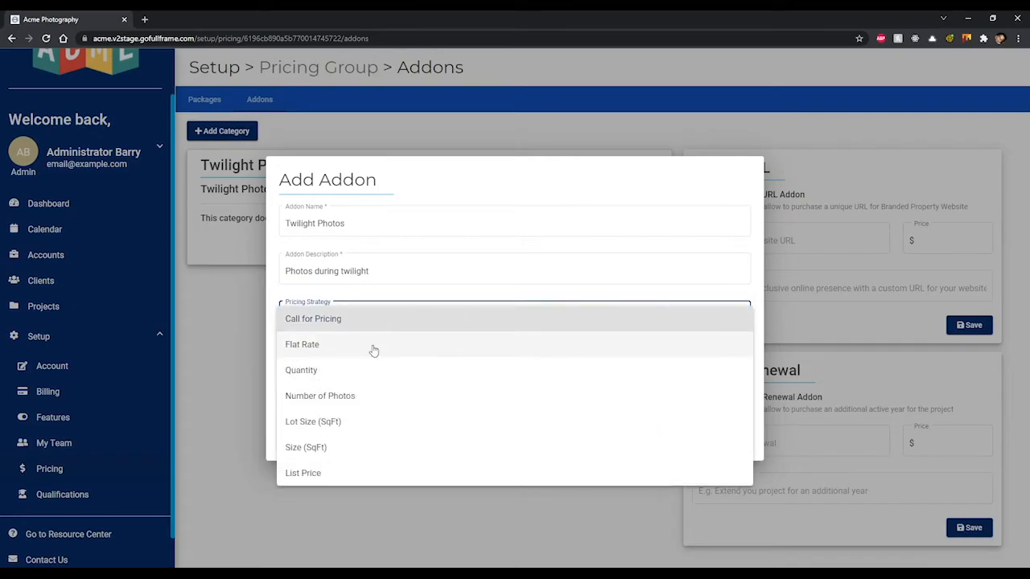
pyautogui.click(368, 405)
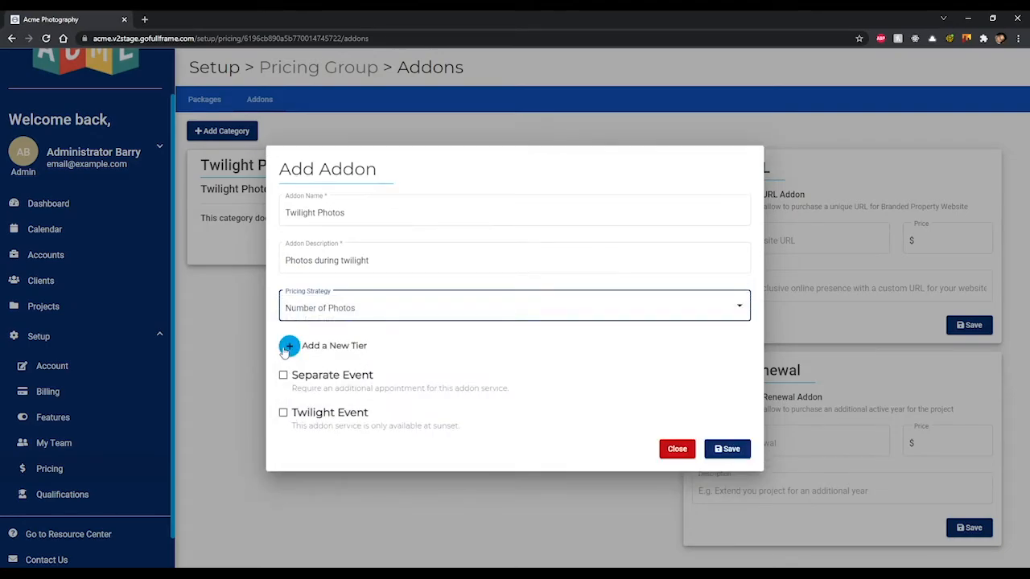
# - Add a tier of 10 photos with price 60 and duration 30 minutes, and save the addon as a Twilight Event
pyautogui.click(290, 346)
pyautogui.click(345, 367)
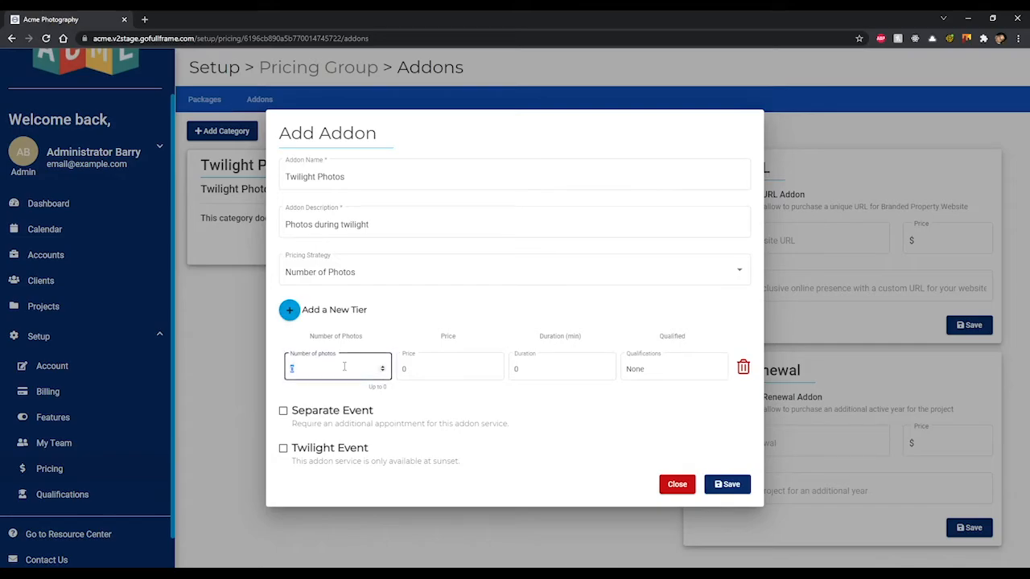
pyautogui.write('10')
pyautogui.click(453, 368)
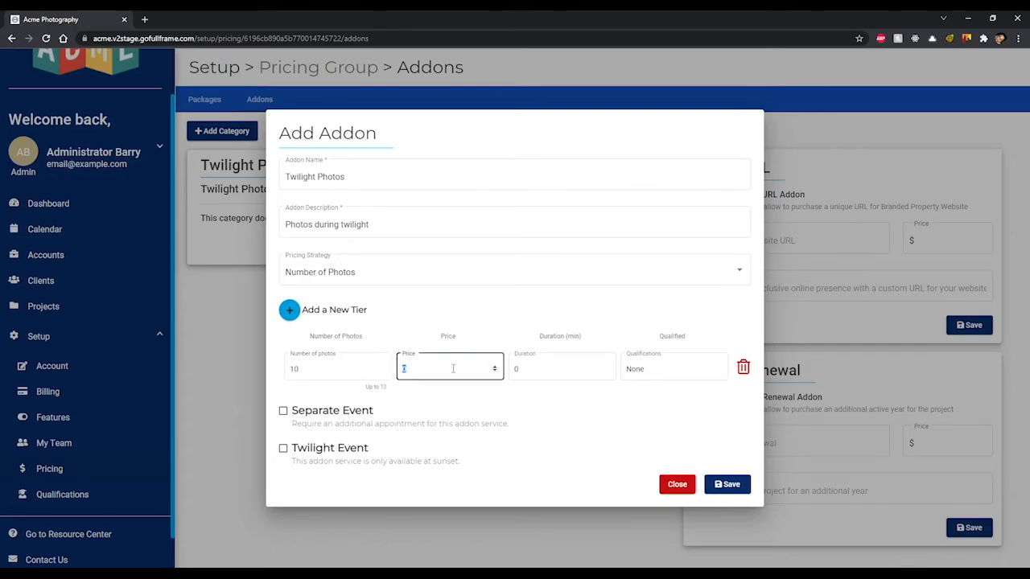
pyautogui.write('60')
pyautogui.click(633, 398)
pyautogui.click(563, 371)
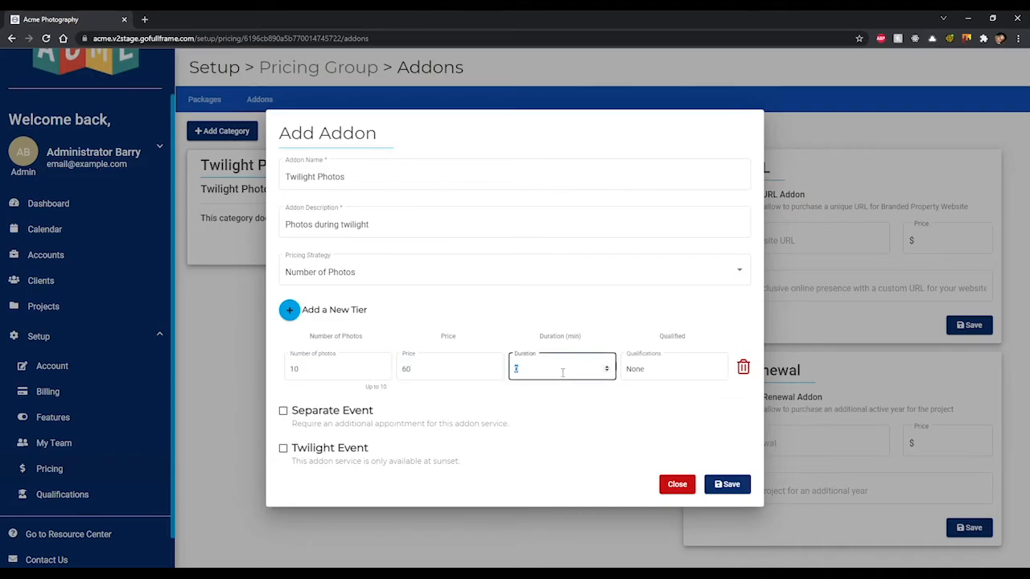
pyautogui.write('30')
pyautogui.click(550, 404)
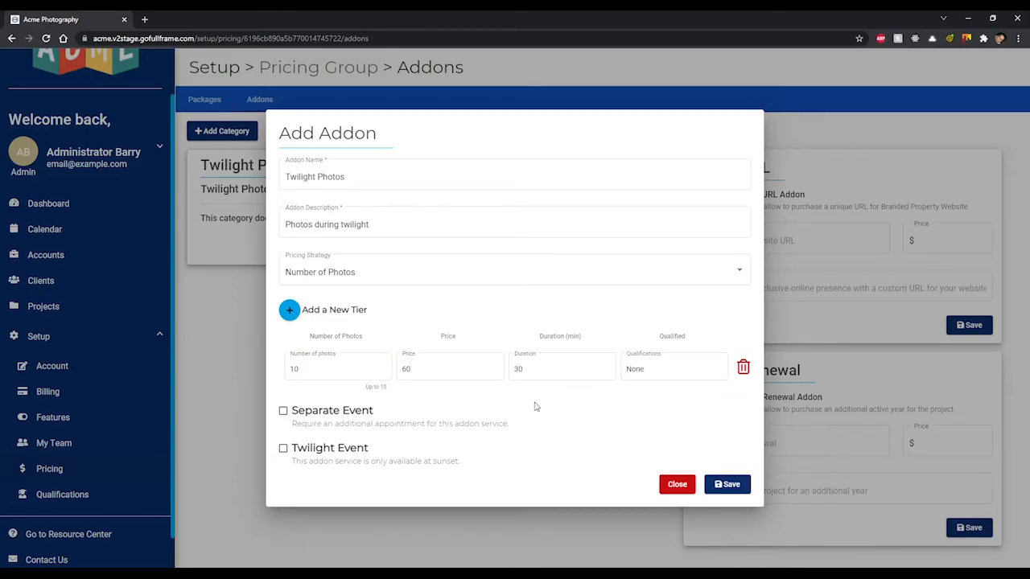
pyautogui.click(284, 414)
pyautogui.click(729, 484)
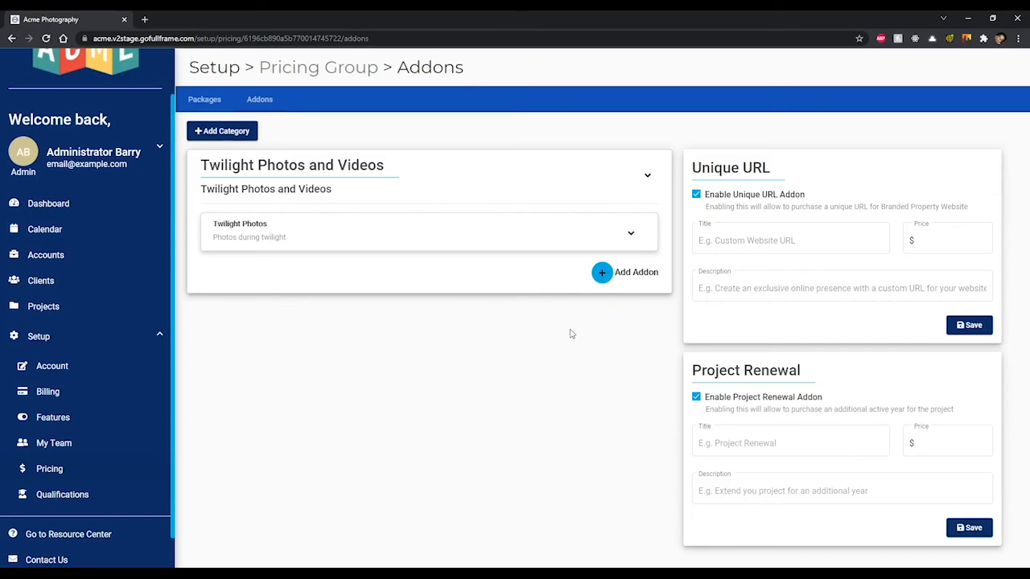
# - Review the saved settings of the Twilight Photos addon, and delete the addon from its category
pyautogui.click(631, 236)
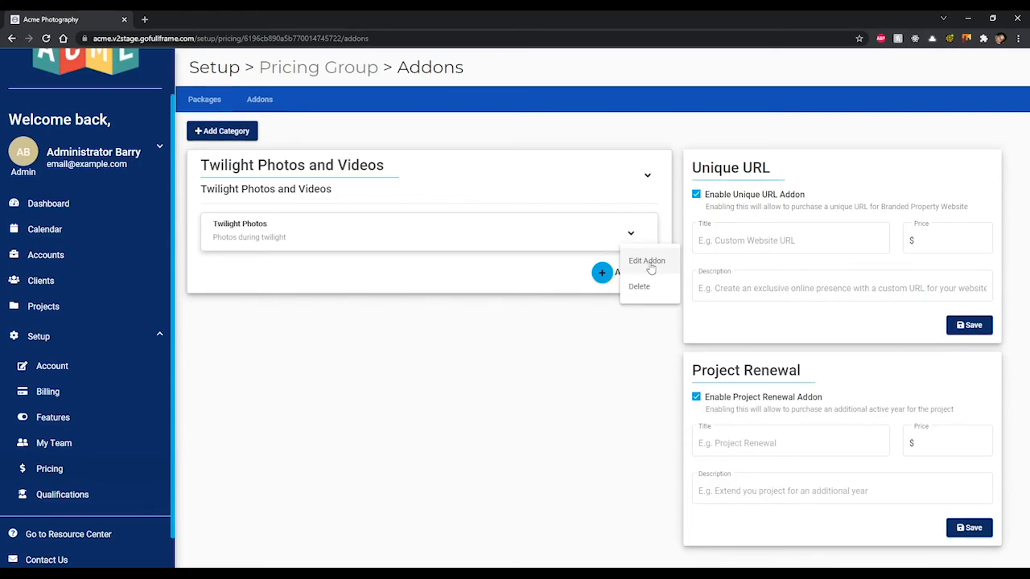
pyautogui.click(651, 267)
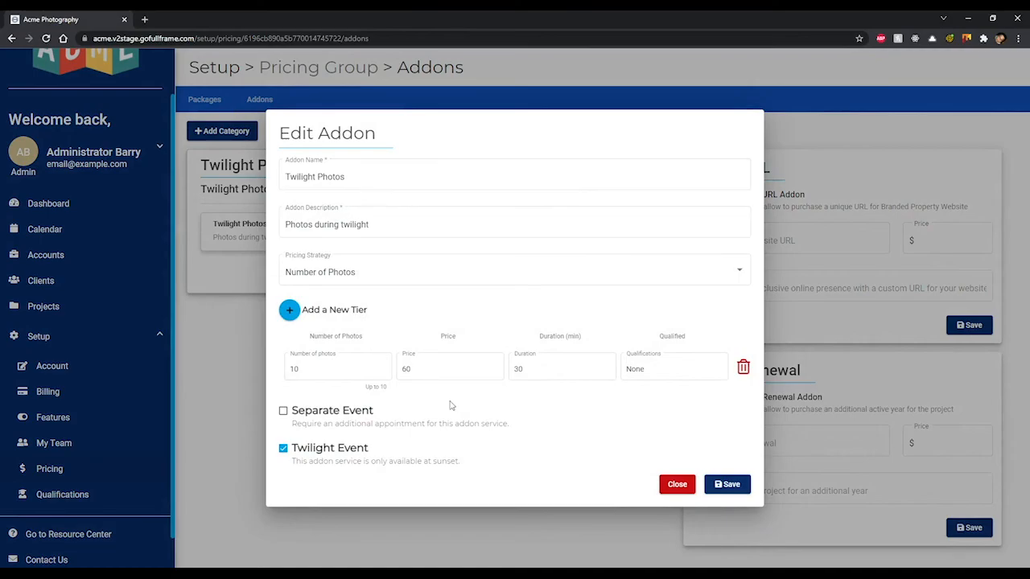
pyautogui.click(685, 485)
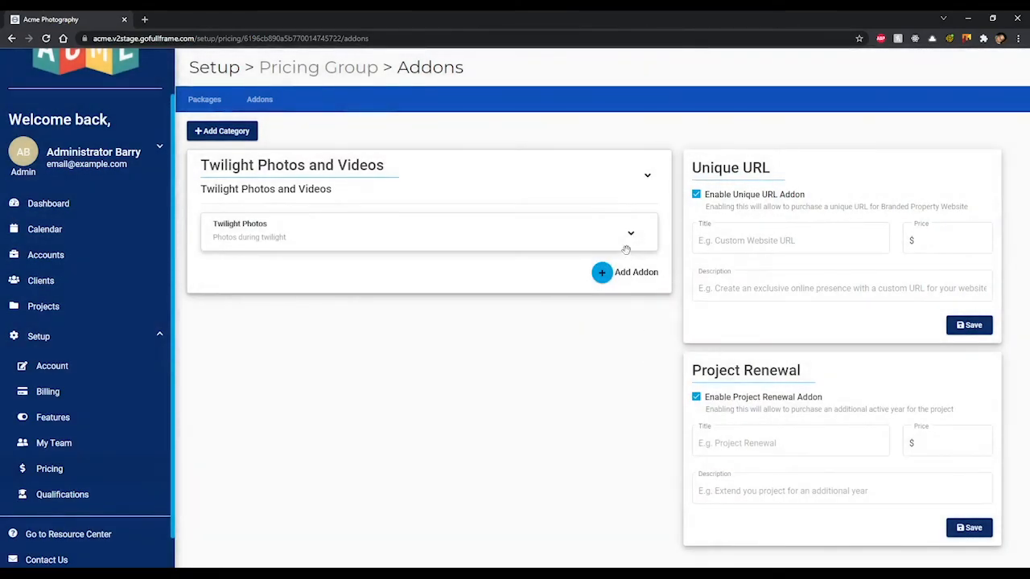
pyautogui.click(630, 235)
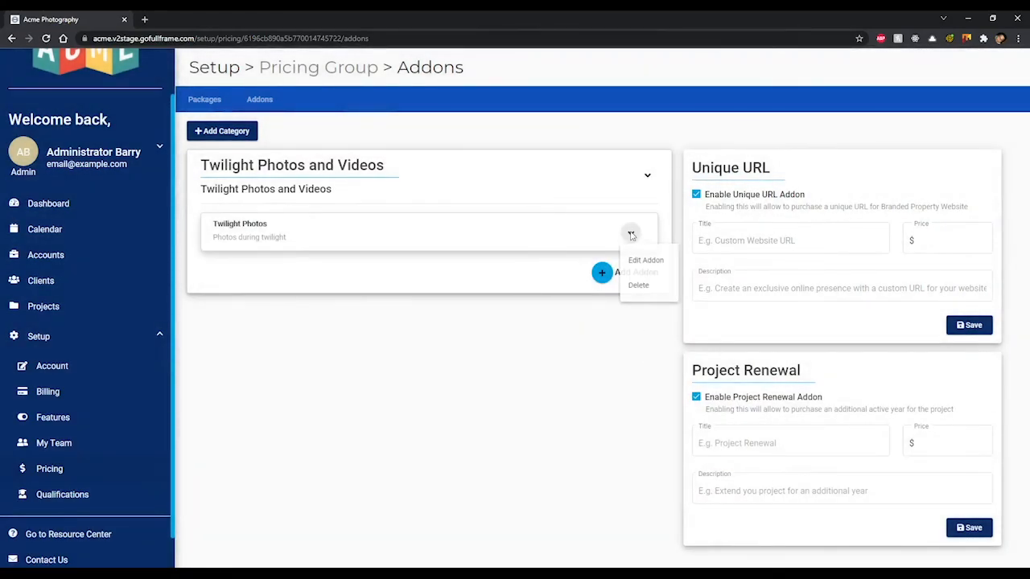
pyautogui.click(640, 287)
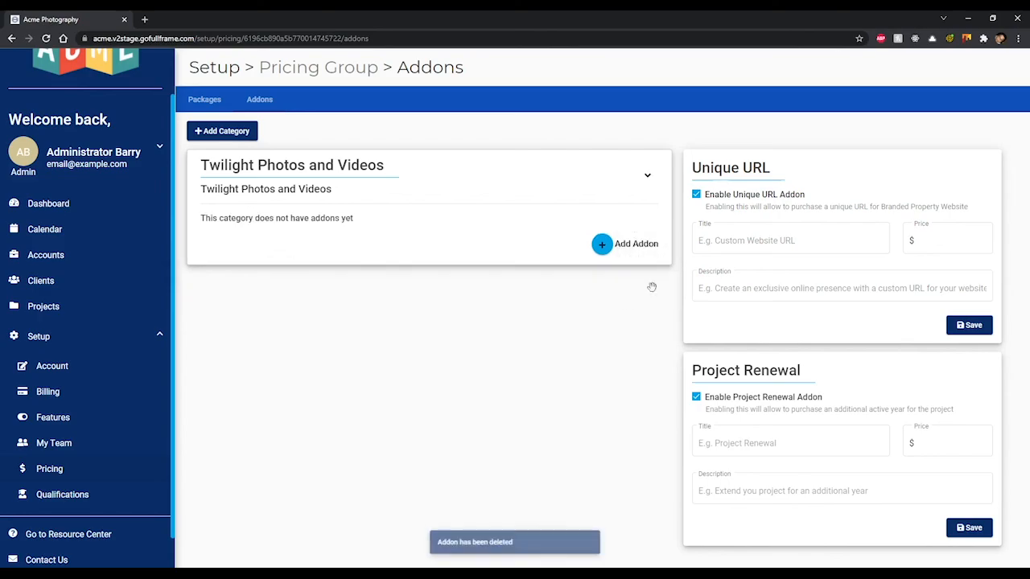